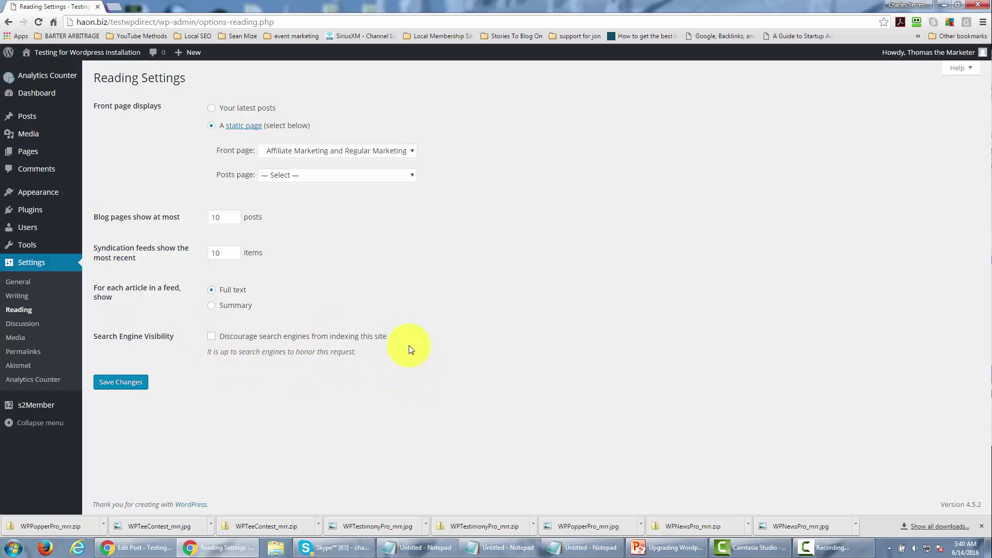
- Discourage search engines from indexing the site and save the reading settings
{"action": "left_click", "coordinate": [212, 337]}
{"action": "left_click", "coordinate": [118, 382]}
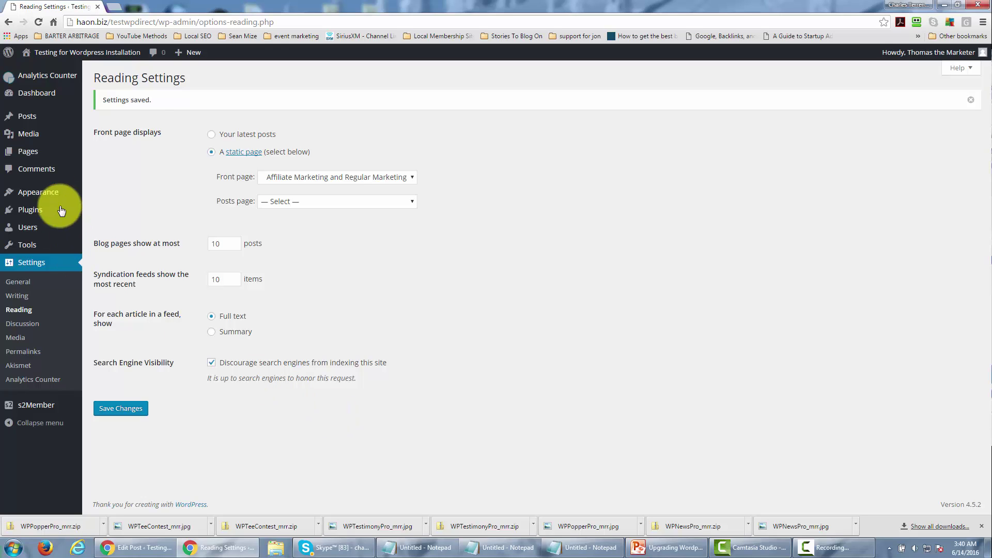
- Create a new post titled "Month One" and publish it
{"action": "mouse_move", "coordinate": [34, 160]}
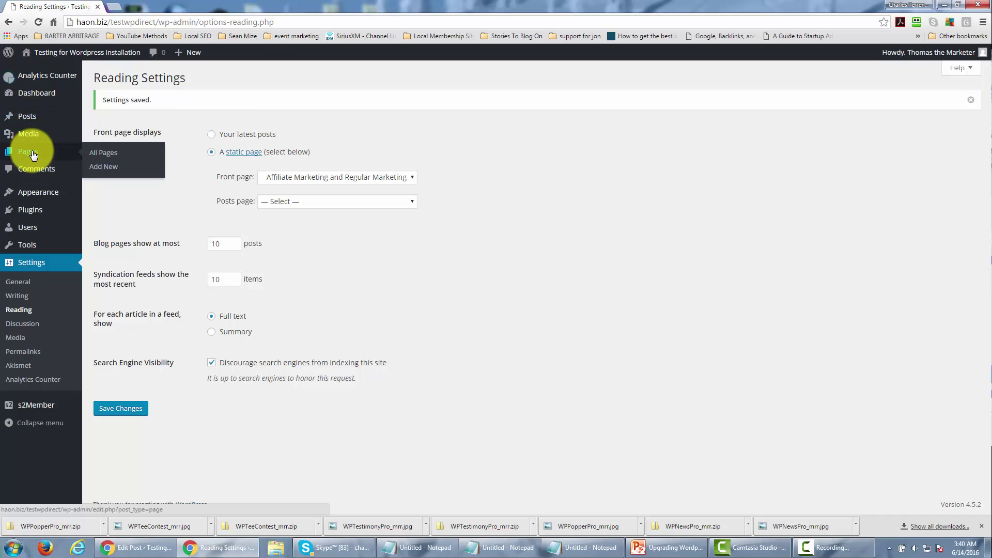
{"action": "mouse_move", "coordinate": [30, 121]}
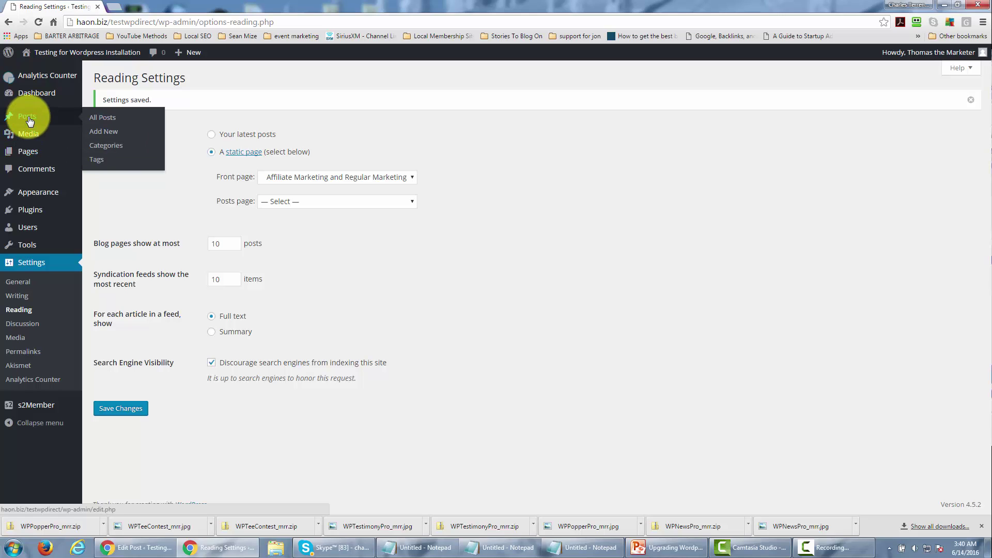
{"action": "left_click", "coordinate": [106, 118]}
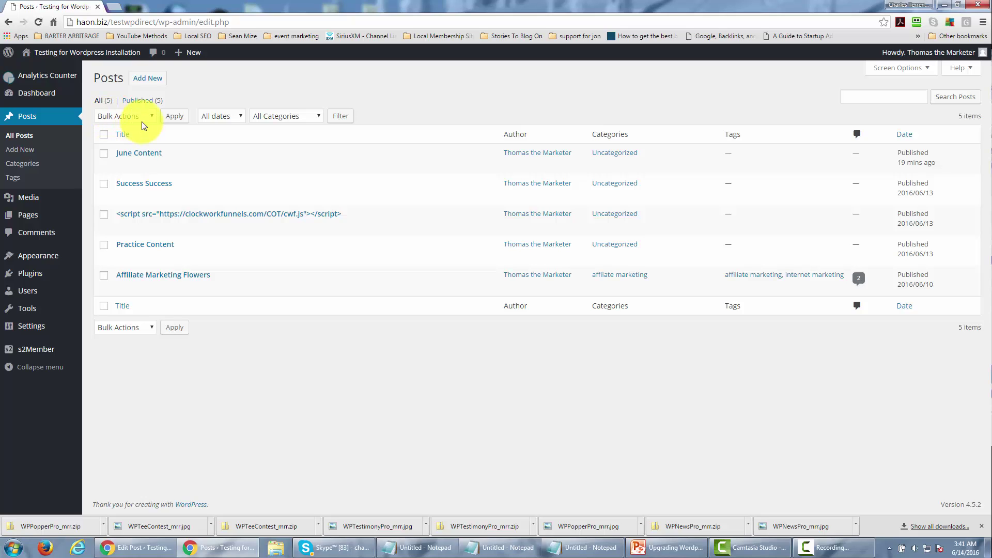
{"action": "left_click", "coordinate": [148, 80]}
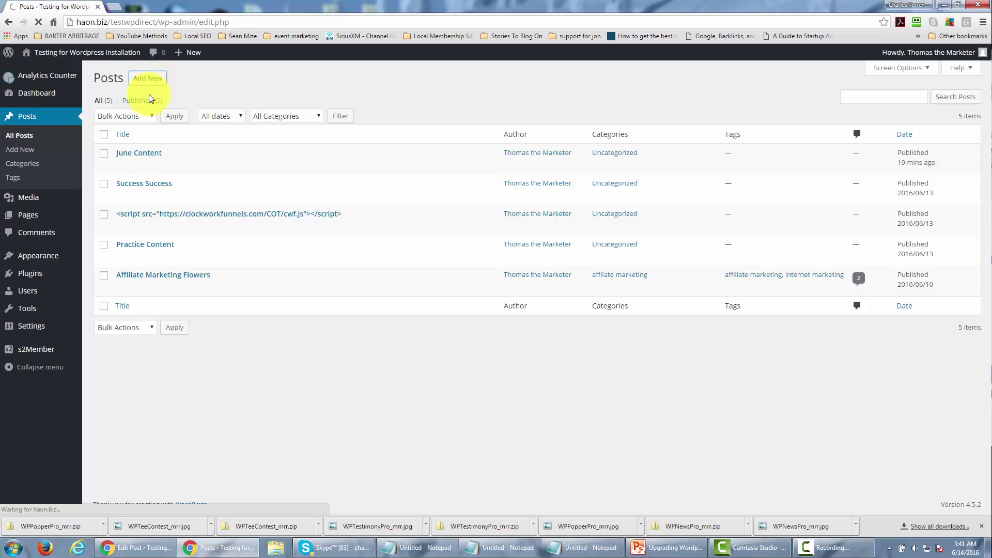
{"action": "left_click", "coordinate": [165, 103]}
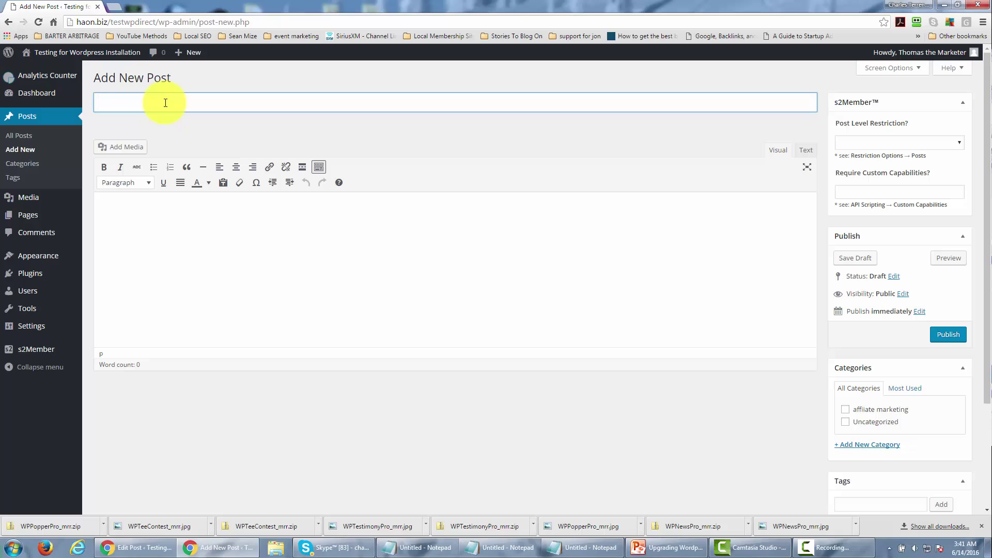
{"action": "type", "text": "Month One"}
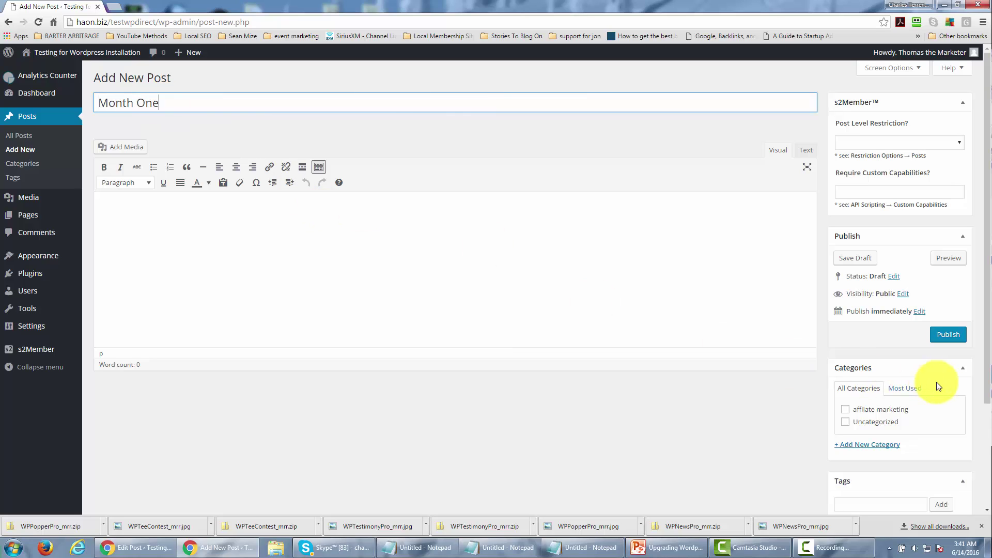
{"action": "left_click", "coordinate": [948, 336]}
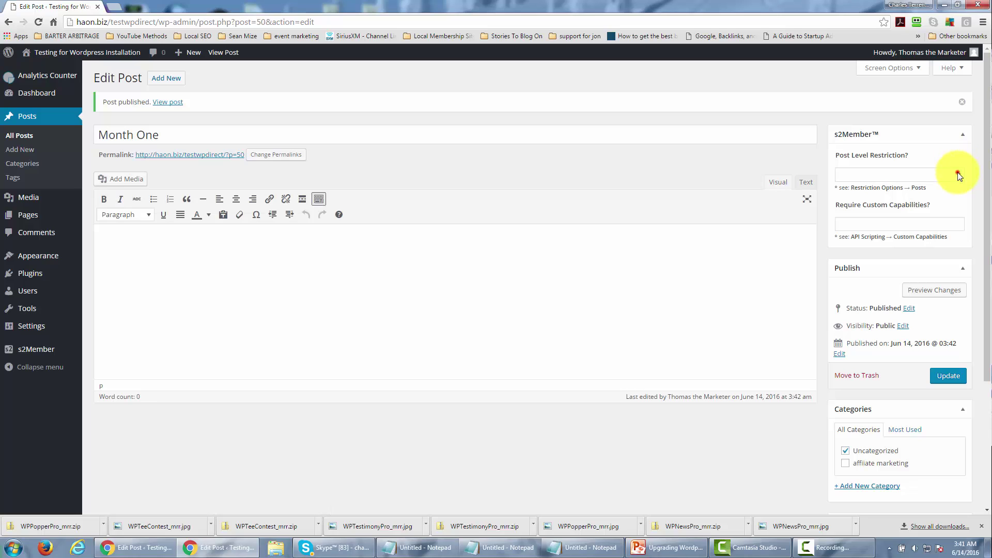
- Restrict the Month One post to "Require Level #1 (or higher)" and update it
{"action": "left_click", "coordinate": [956, 174]}
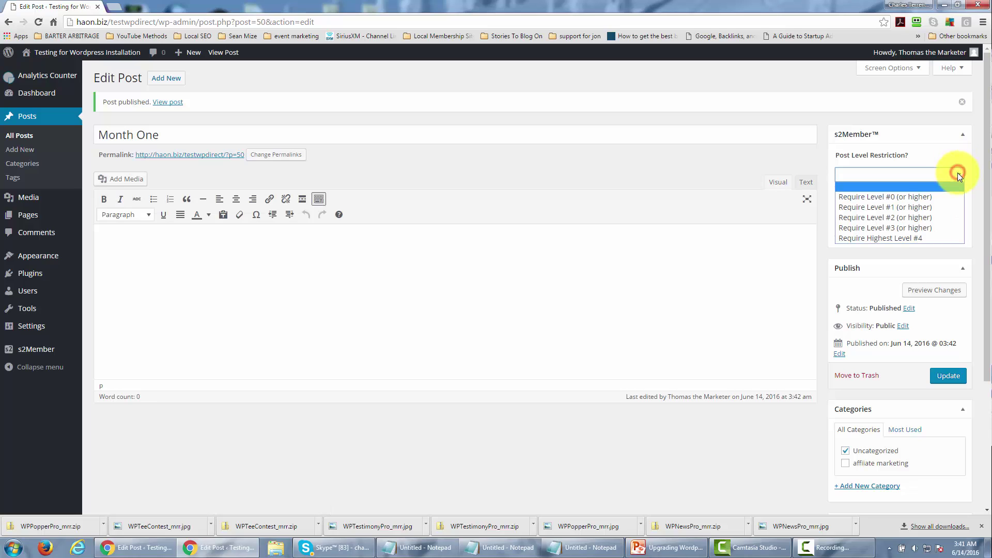
{"action": "left_click", "coordinate": [940, 207]}
{"action": "left_click", "coordinate": [940, 380]}
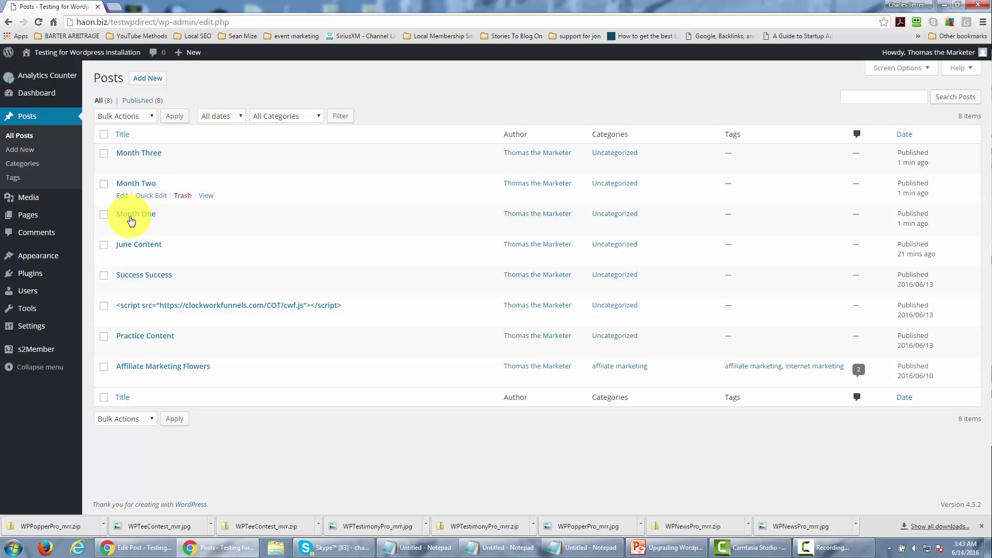
- Set the site's permalink structure to Post name and save the change
{"action": "mouse_move", "coordinate": [36, 331]}
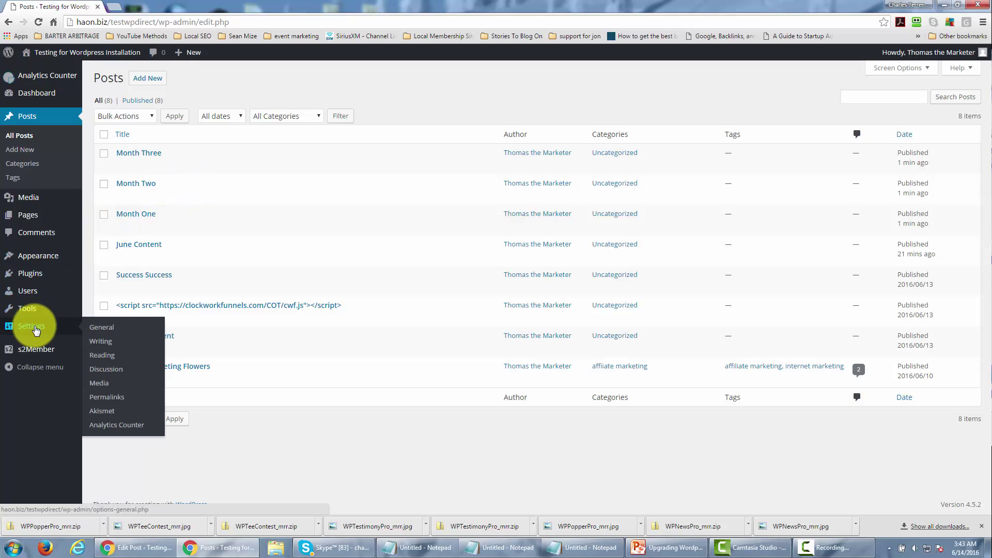
{"action": "left_click", "coordinate": [106, 397]}
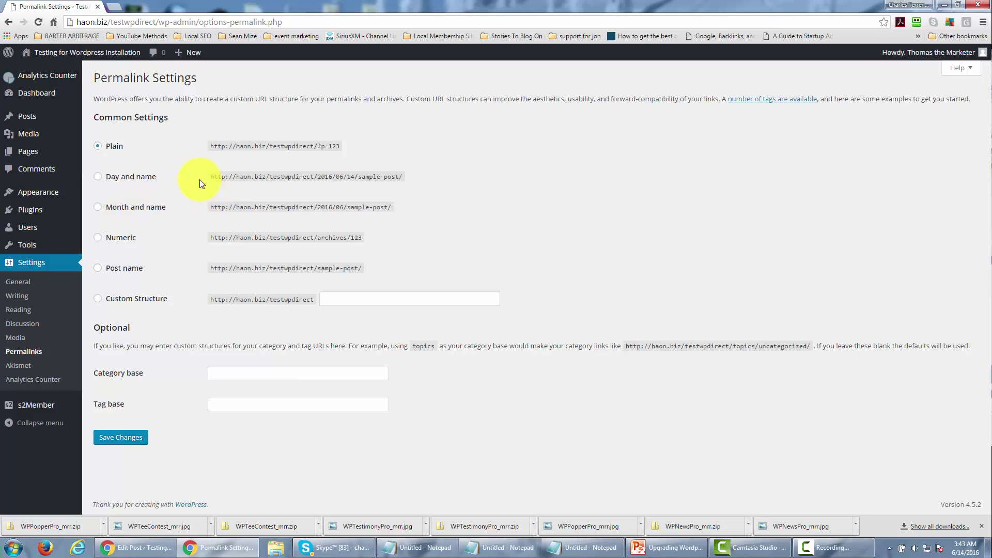
{"action": "left_click", "coordinate": [99, 268]}
{"action": "left_click", "coordinate": [122, 439]}
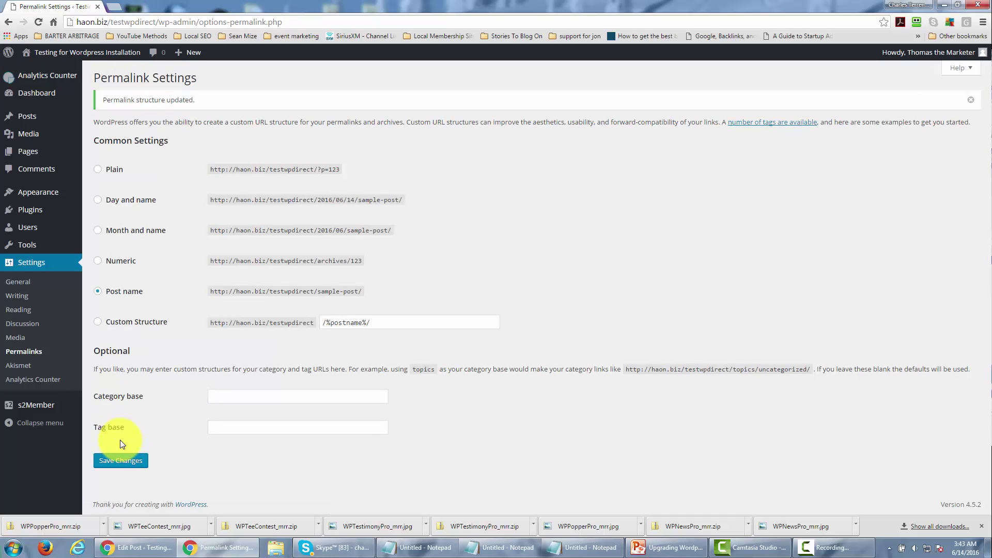
- Open the Month One post for editing and extend its title to "Month One: CPA Marketing"
{"action": "mouse_move", "coordinate": [26, 118]}
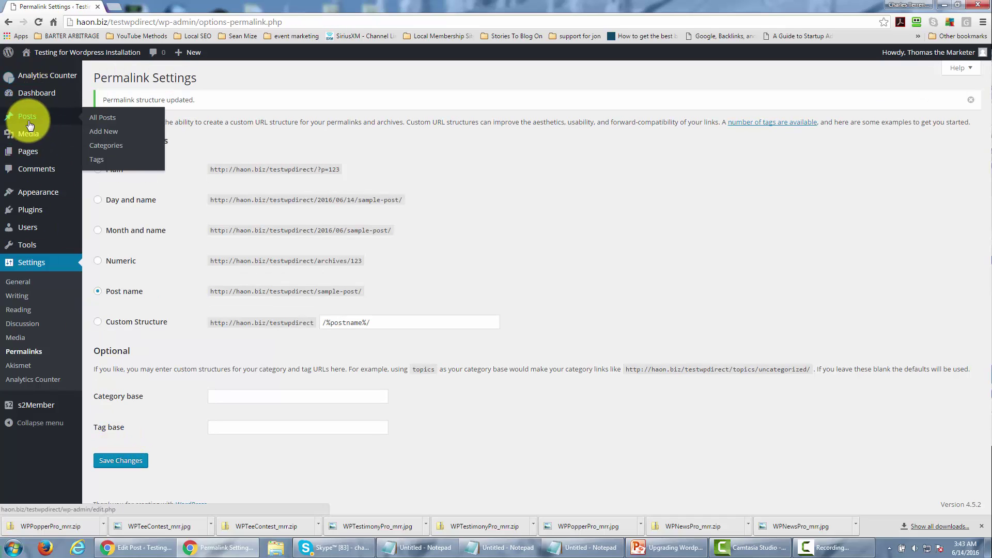
{"action": "left_click", "coordinate": [99, 119]}
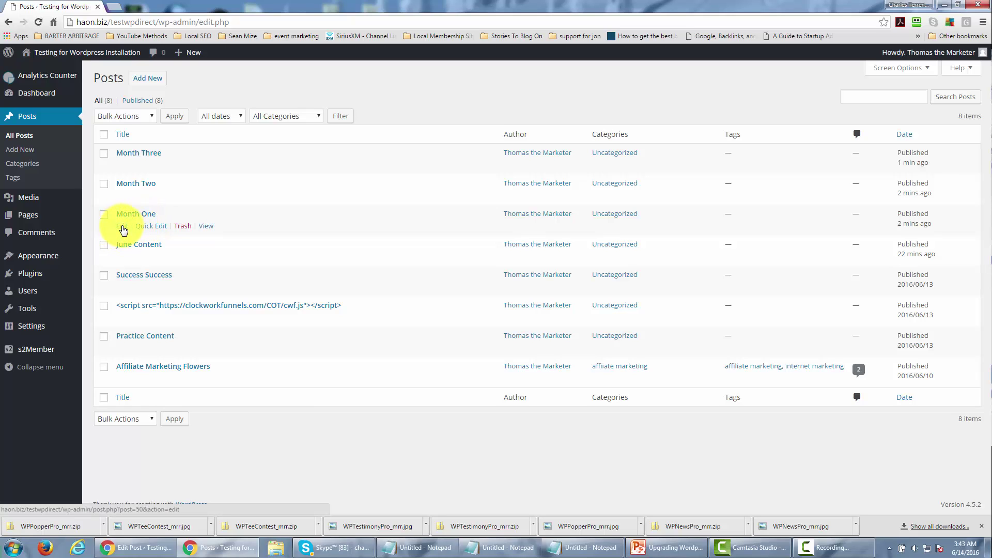
{"action": "left_click", "coordinate": [123, 228]}
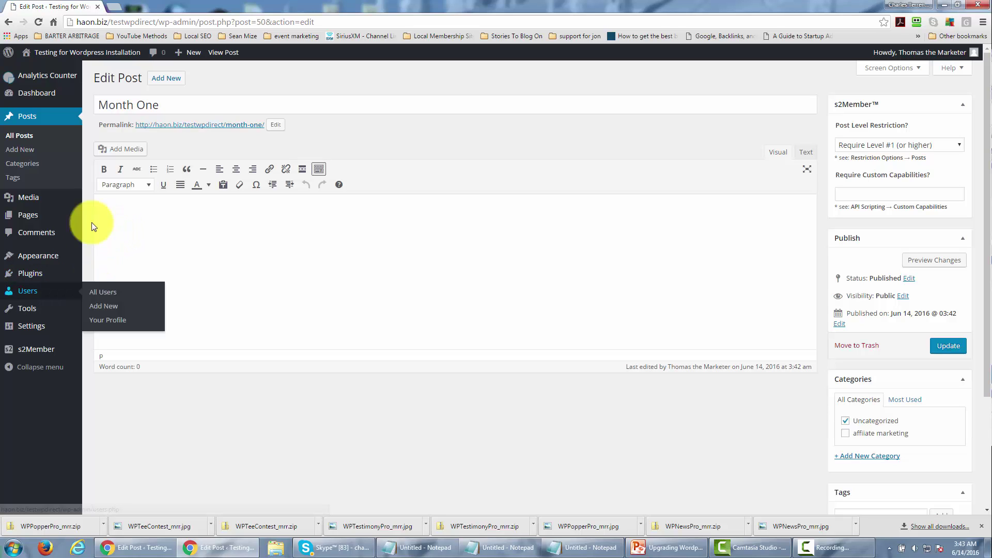
{"action": "left_click", "coordinate": [186, 104]}
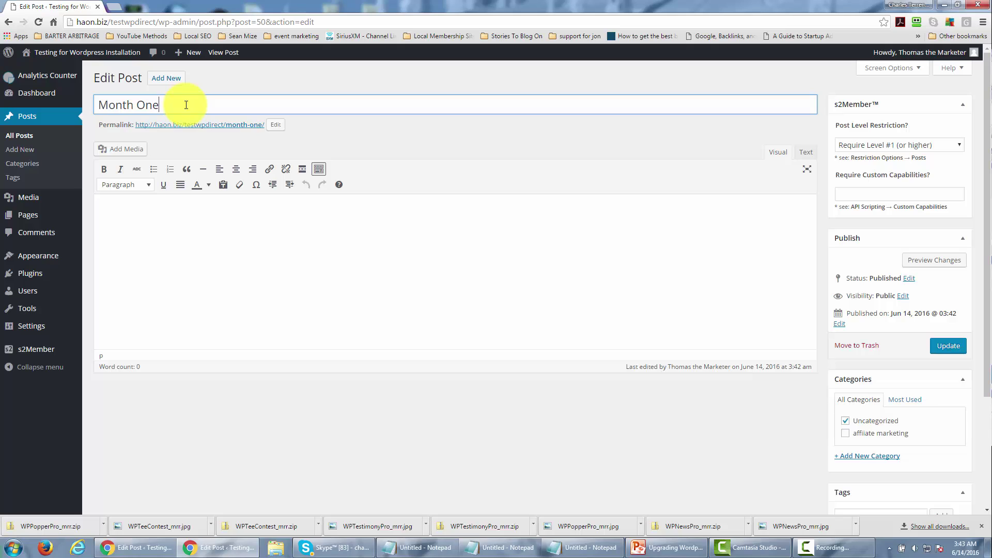
{"action": "type", "text": ": CPA Marketing"}
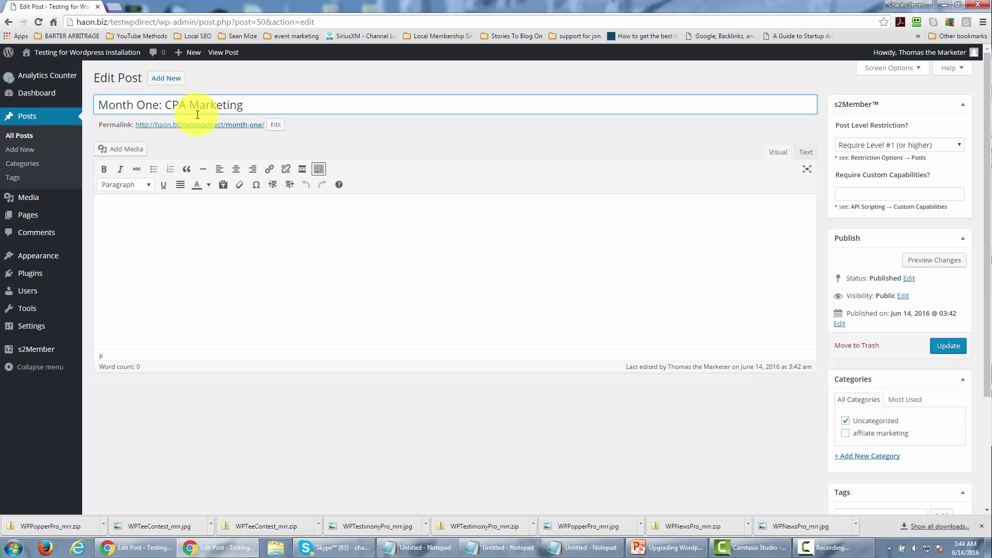
{"action": "left_click", "coordinate": [364, 136]}
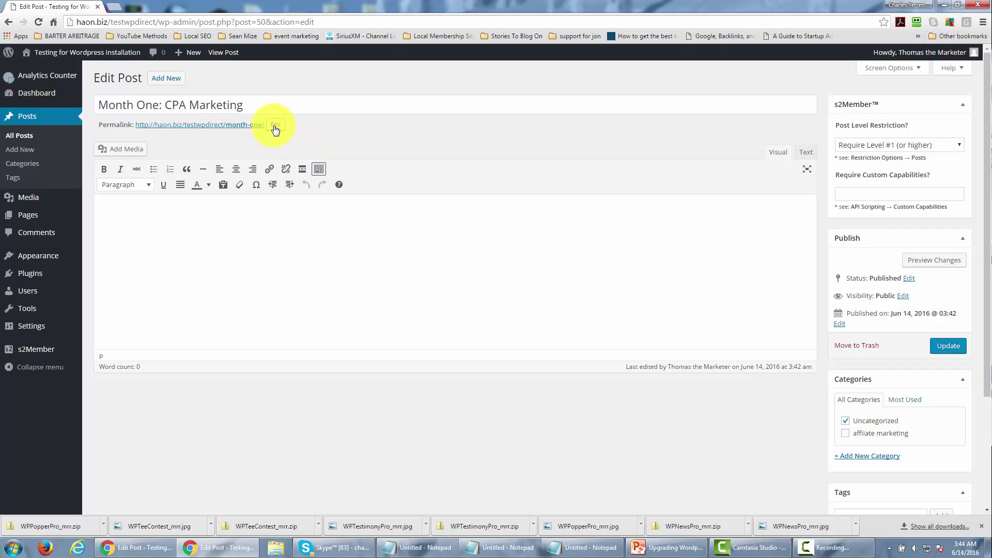
- Change the post's permalink slug to "month-one-cpa-marketing-23" and update the post
{"action": "left_click", "coordinate": [273, 125]}
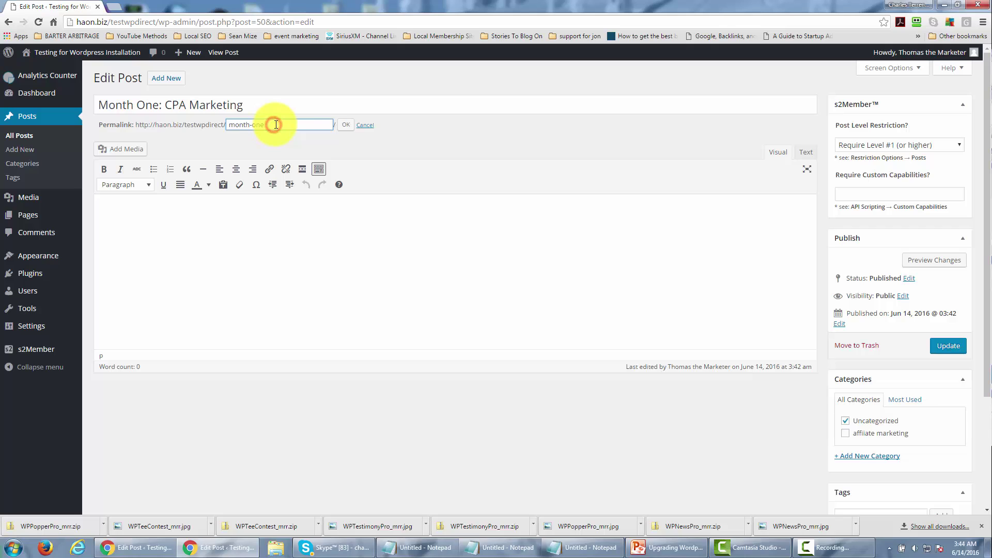
{"action": "type", "text": "-cpa-marketing"}
{"action": "type", "text": "-23"}
{"action": "left_click", "coordinate": [344, 127]}
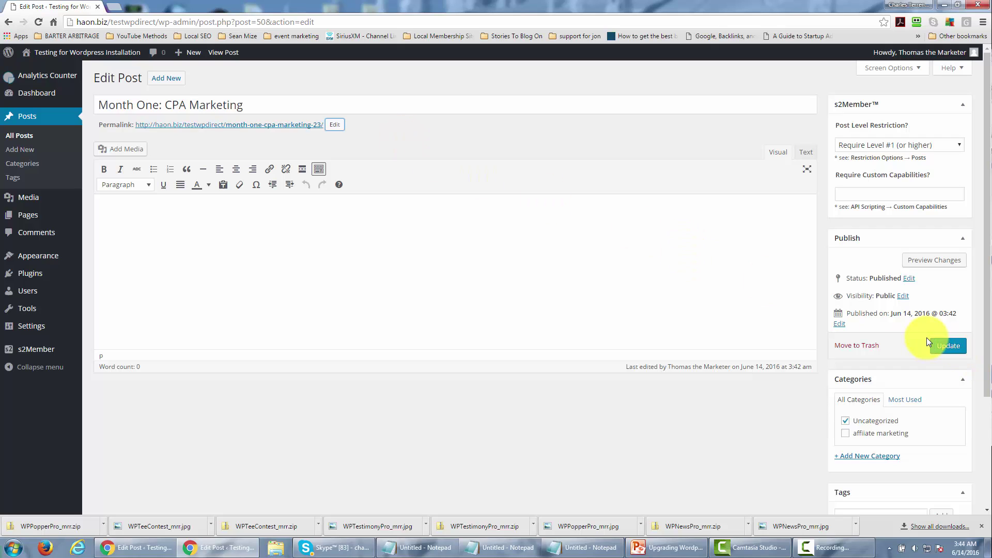
{"action": "left_click", "coordinate": [941, 347]}
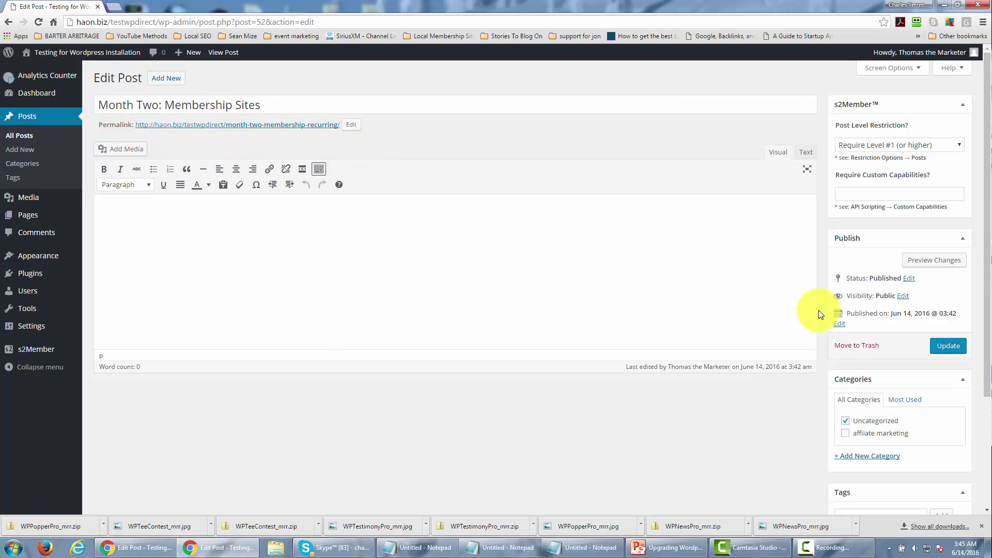
- Update the "Month Two: Membership Sites" post to save its edits
{"action": "left_click", "coordinate": [936, 345]}
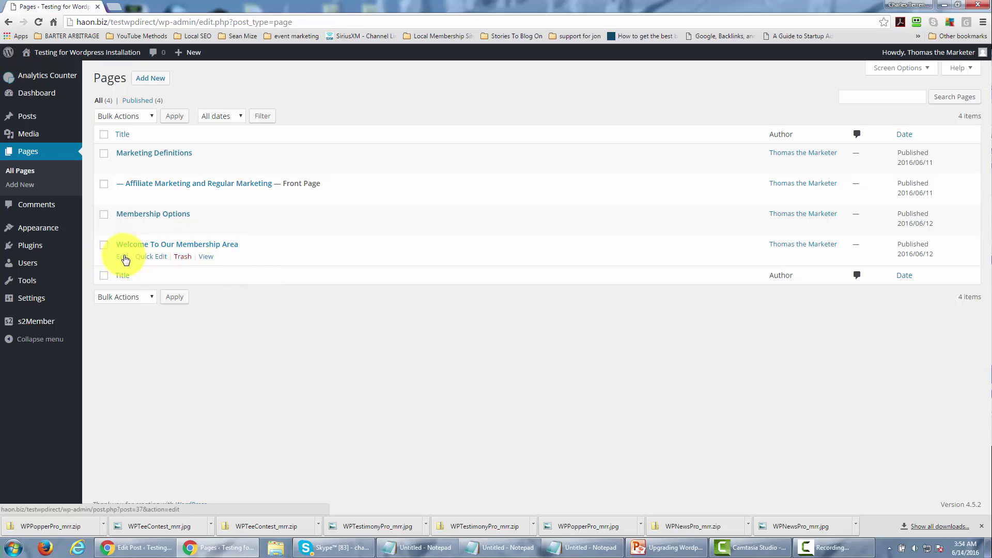
- Open the "Welcome To Our Membership Area" page for editing and show its content as HTML text
{"action": "left_click", "coordinate": [126, 258]}
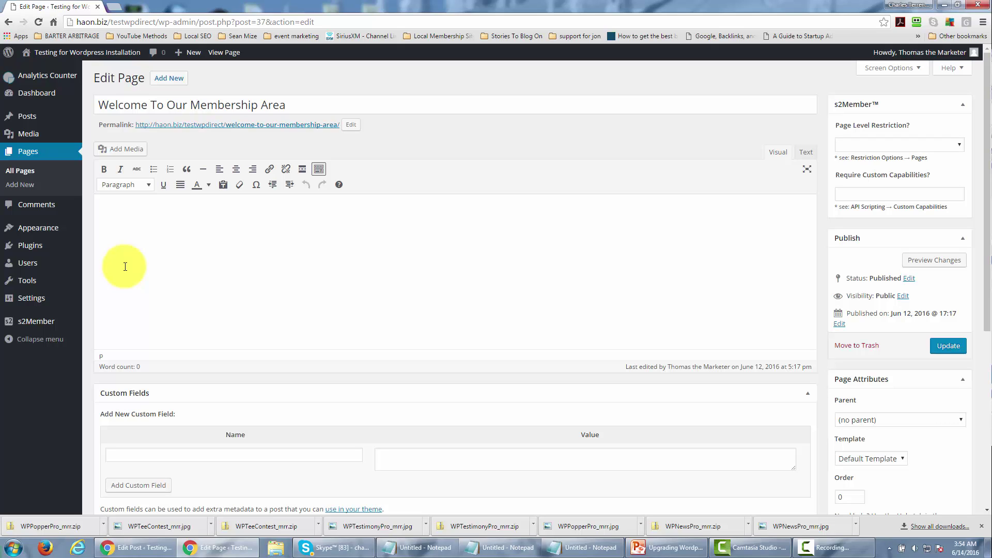
{"action": "left_click", "coordinate": [805, 152]}
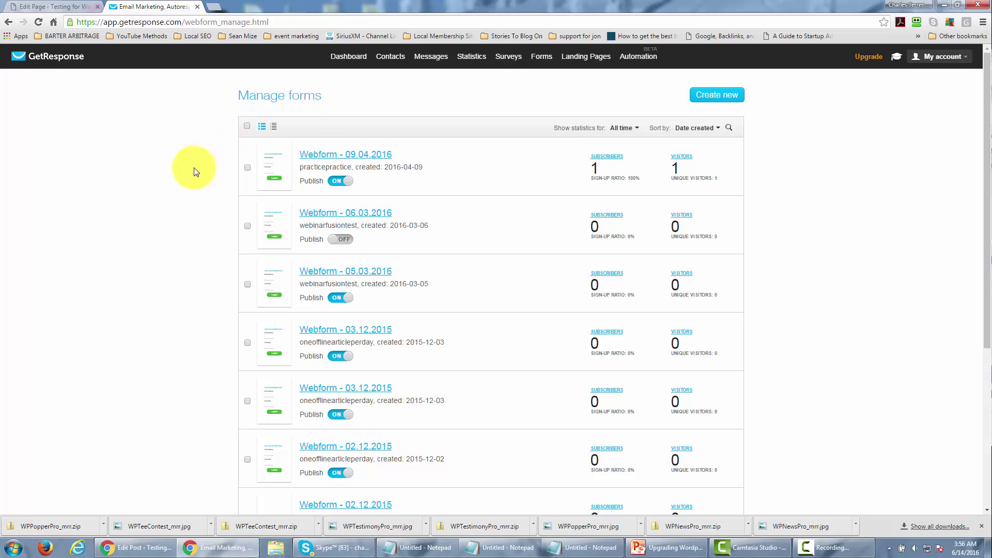
- In GetResponse, open the form "Webform - 09.04.2016", save and publish it, and copy its JavaScript embed code
{"action": "left_click", "coordinate": [361, 157]}
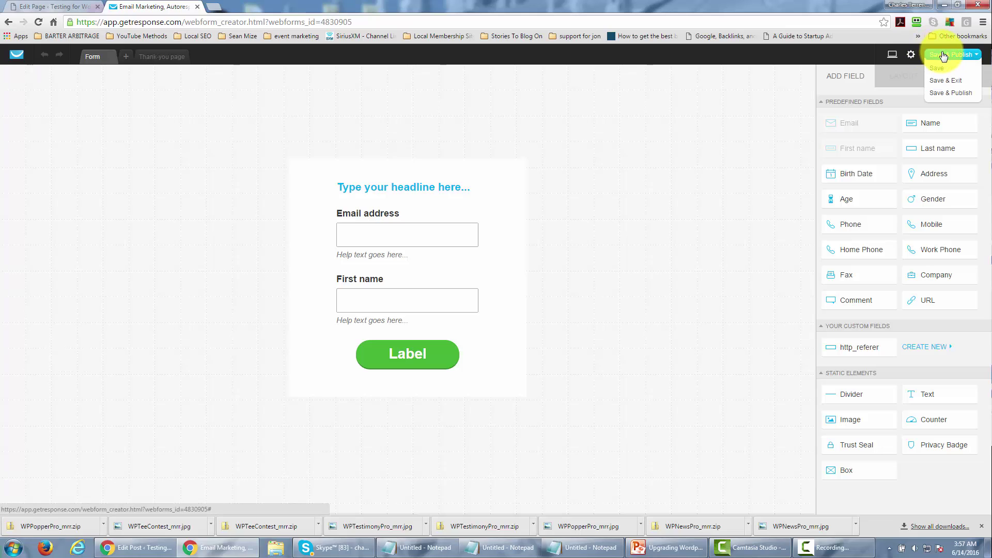
{"action": "mouse_move", "coordinate": [959, 63]}
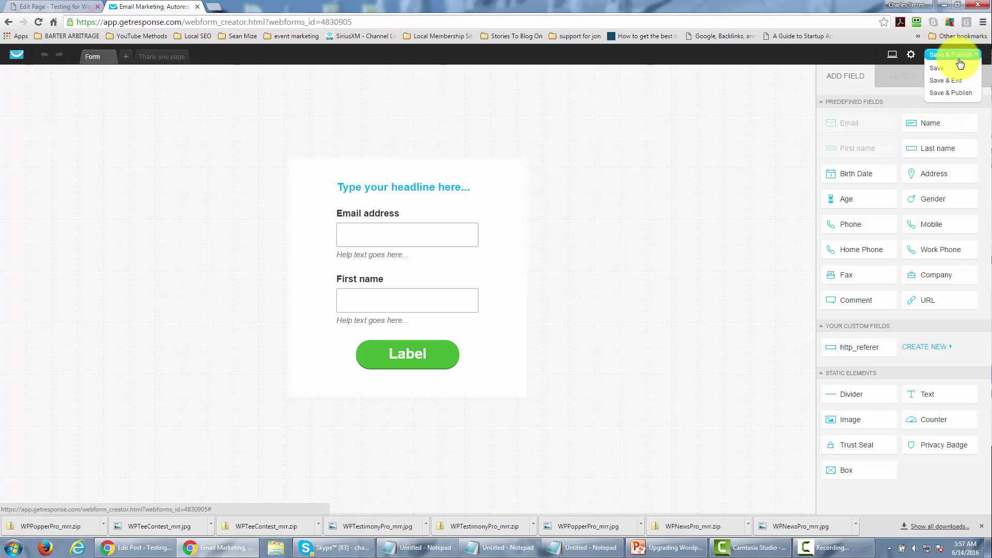
{"action": "left_click", "coordinate": [948, 93]}
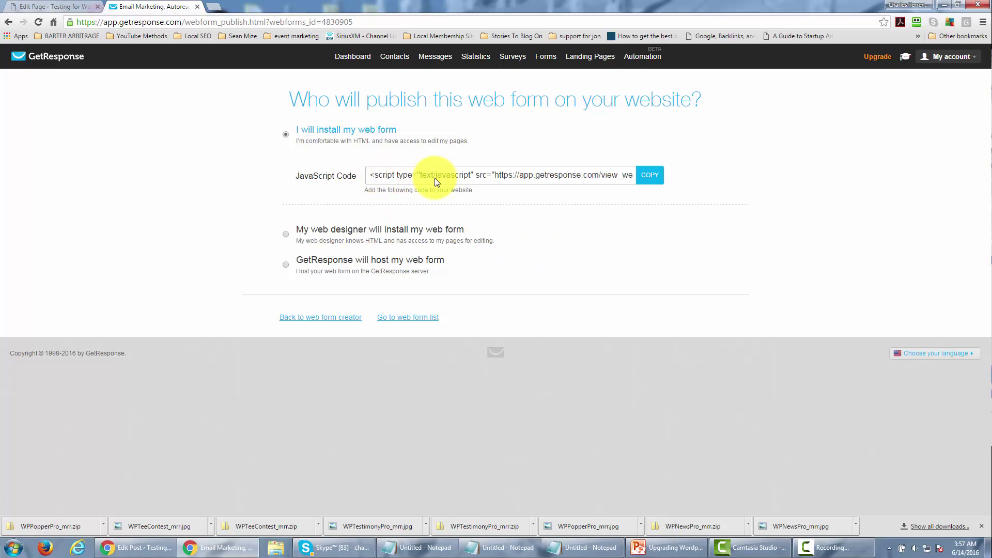
{"action": "left_click", "coordinate": [646, 177]}
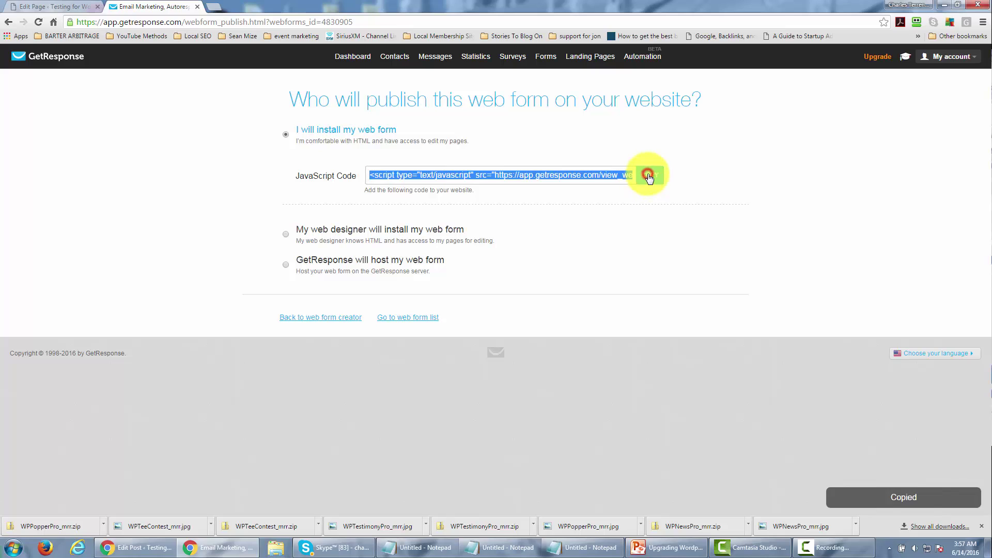
{"action": "right_click", "coordinate": [528, 180]}
{"action": "left_click", "coordinate": [548, 188]}
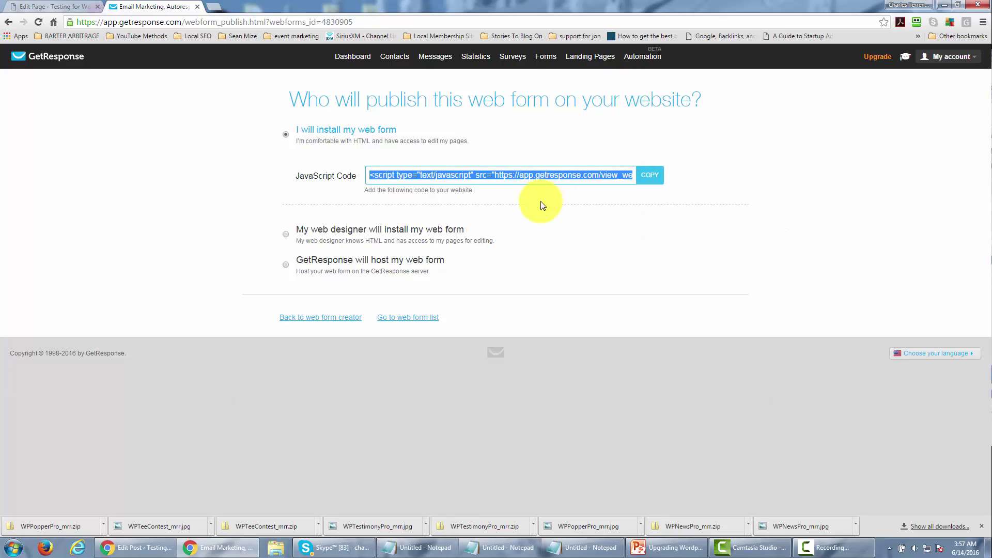
- Return to the WordPress page, paste the web form script between <center> and </center> tags, and update the page
{"action": "left_click", "coordinate": [72, 4]}
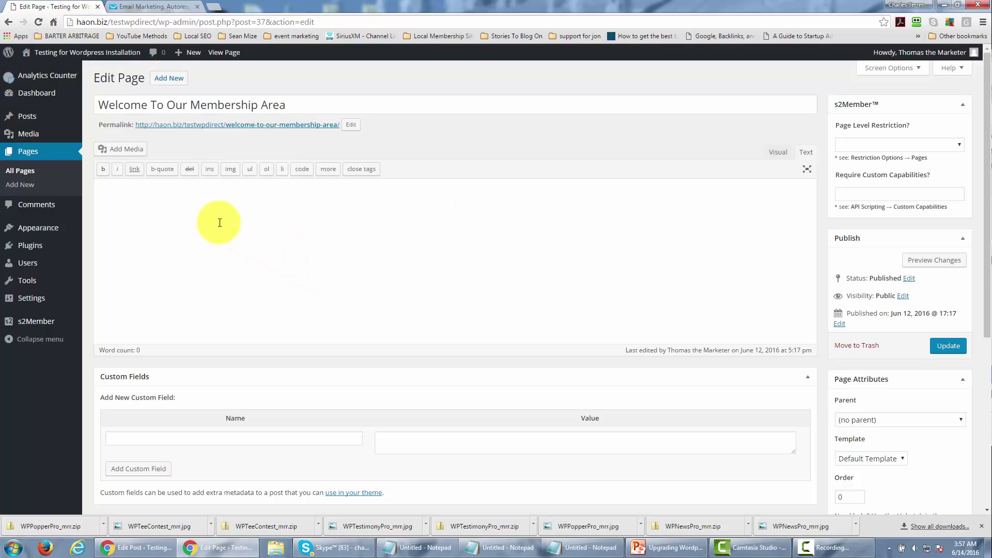
{"action": "left_click", "coordinate": [145, 190]}
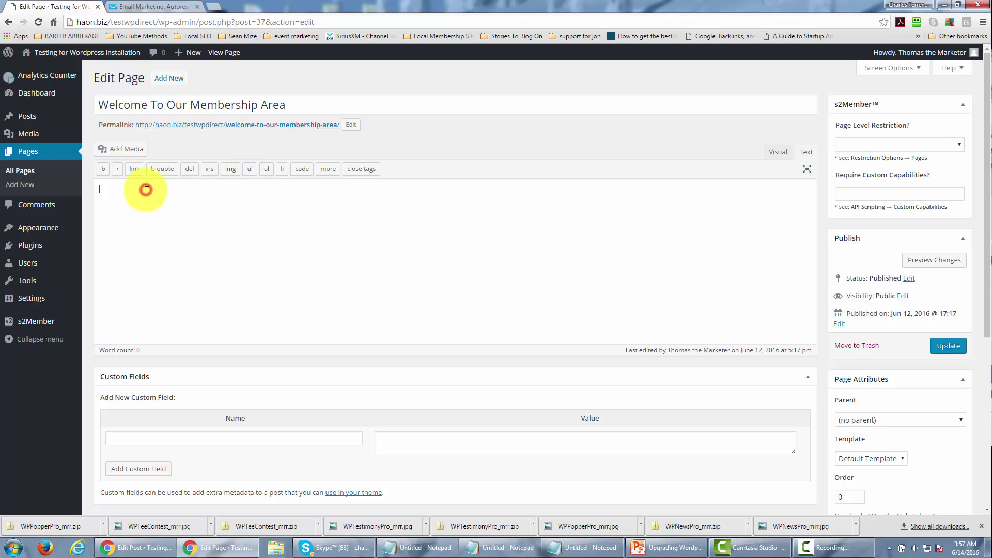
{"action": "type", "text": "<center>"}
{"action": "key", "text": "ctrl+v"}
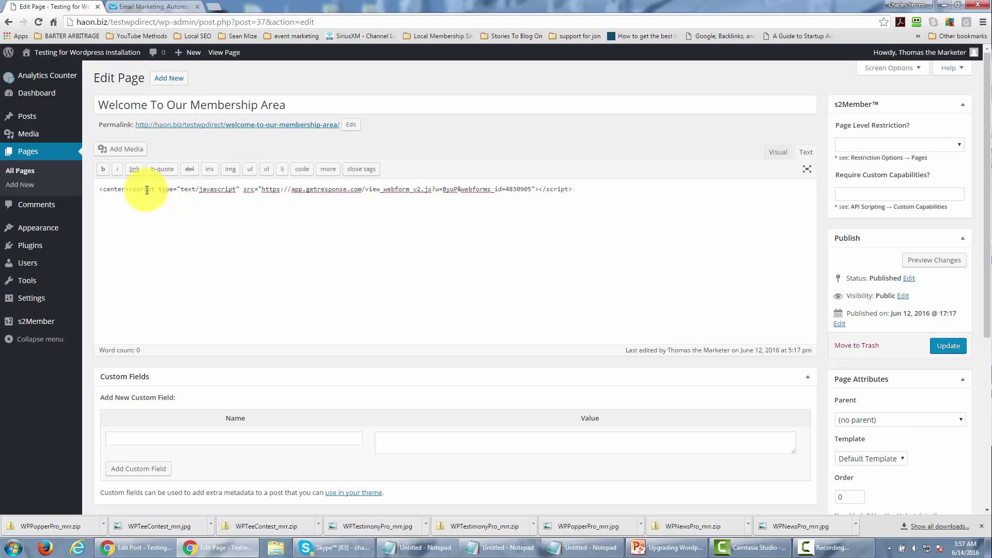
{"action": "type", "text": "</cemnter>"}
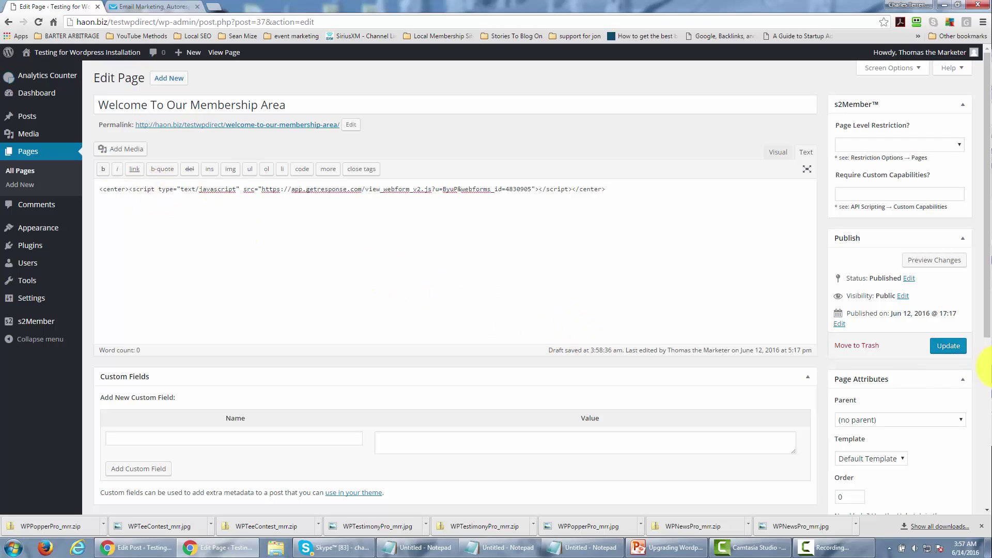
{"action": "left_click", "coordinate": [952, 352]}
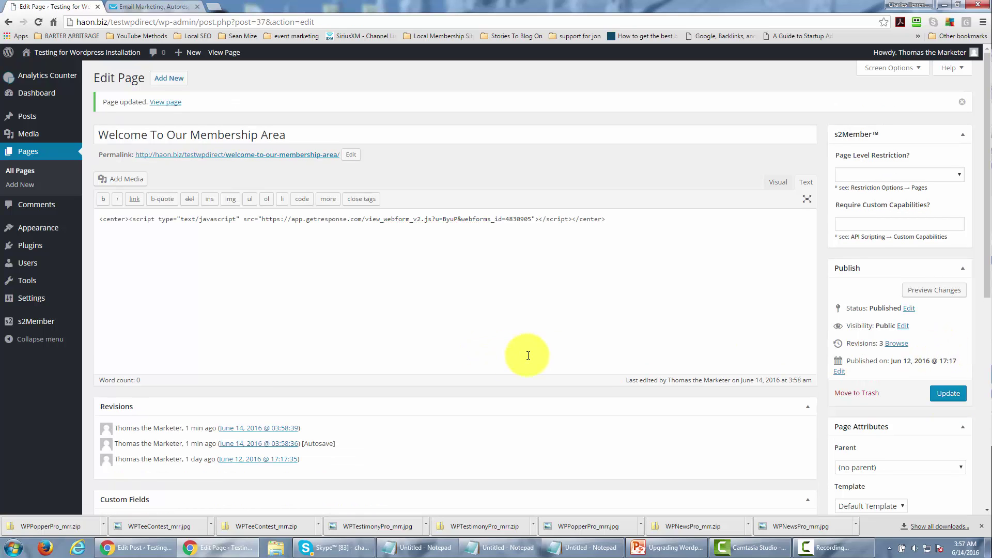
- View the updated "Welcome To Our Membership Area" page on the site
{"action": "left_click", "coordinate": [170, 104]}
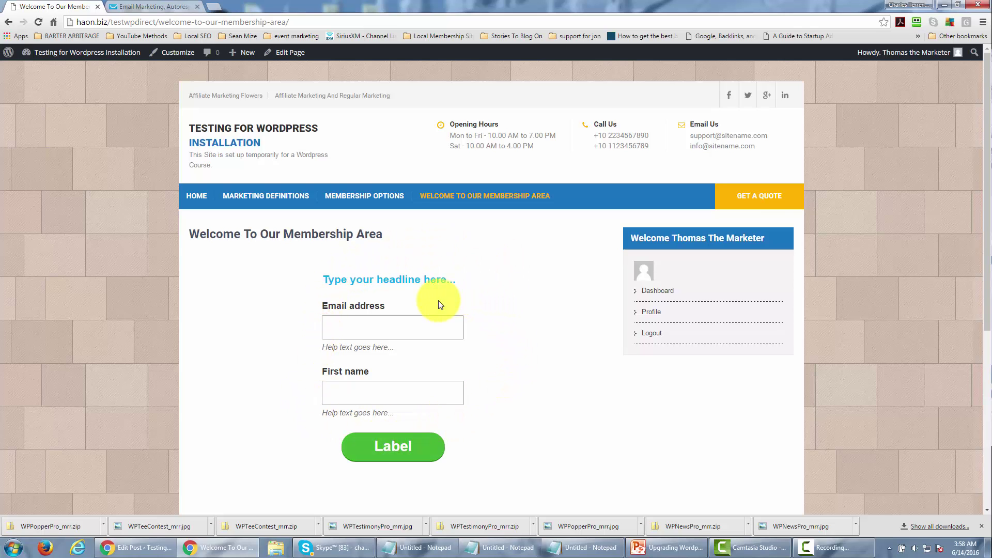
- Switch to GetResponse and start a time-based autoresponder set to day 30
{"action": "key", "text": "ctrl+Tab"}
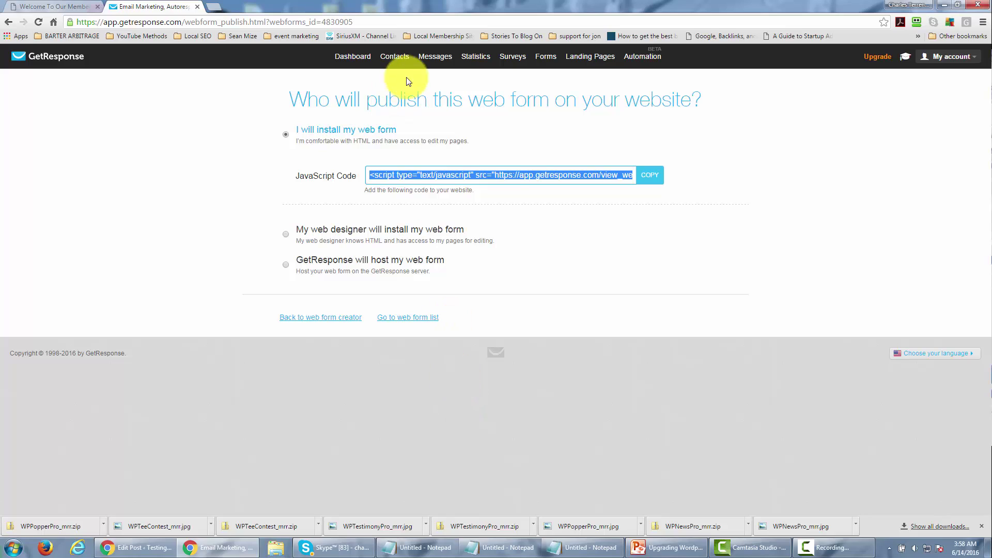
{"action": "mouse_move", "coordinate": [432, 56]}
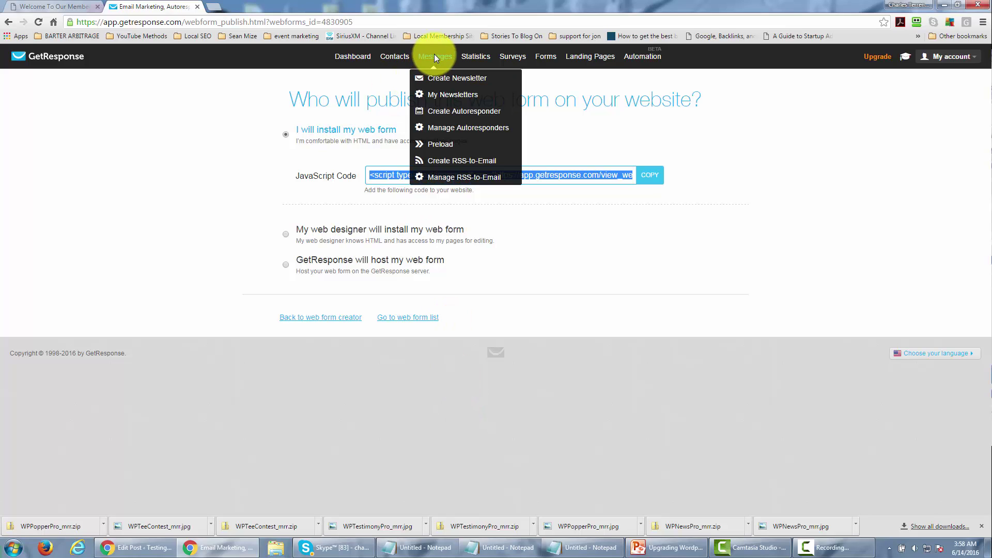
{"action": "left_click", "coordinate": [441, 111]}
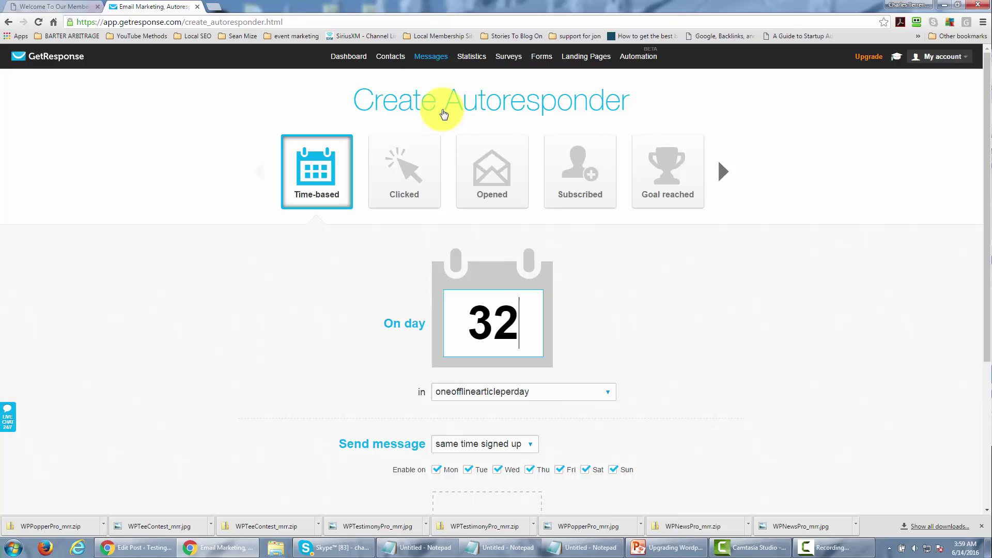
{"action": "key", "text": "BackSpace"}
{"action": "type", "text": "0"}
{"action": "scroll", "coordinate": [390, 274], "scroll_direction": "down", "scroll_amount": 4}
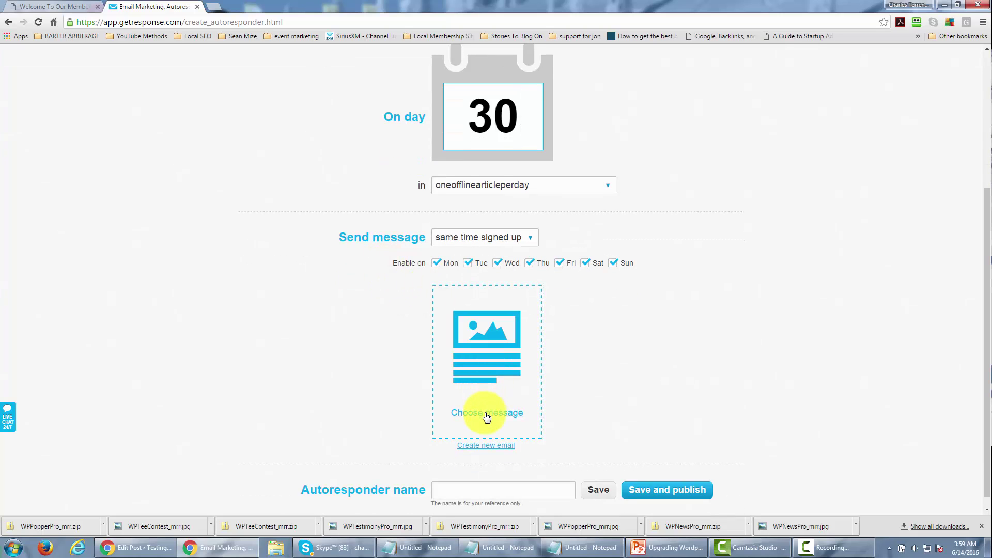
- Create a new autoresponder email with message name "Get Month Two Content" and subject "Get Month Two Cotnent", and save its settings
{"action": "left_click", "coordinate": [487, 447]}
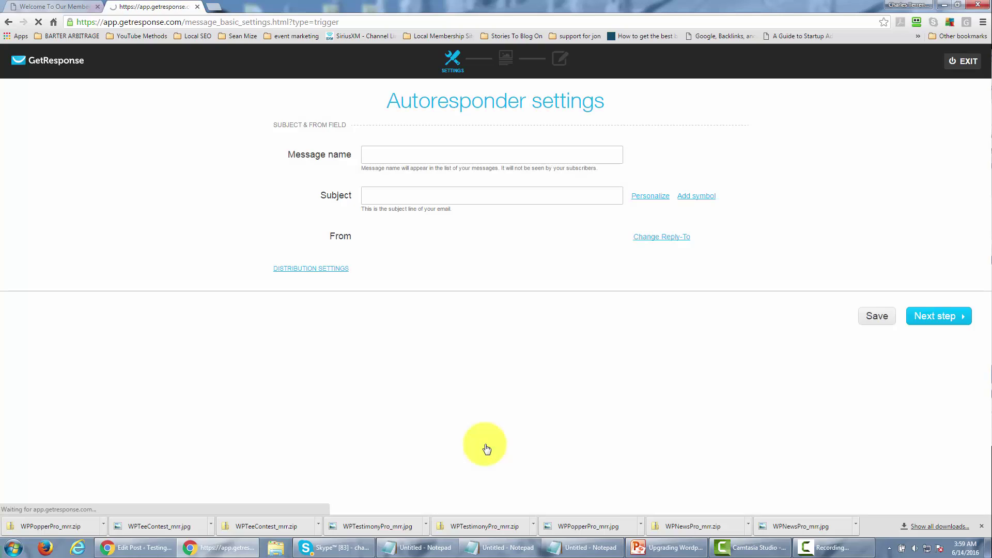
{"action": "left_click", "coordinate": [400, 154]}
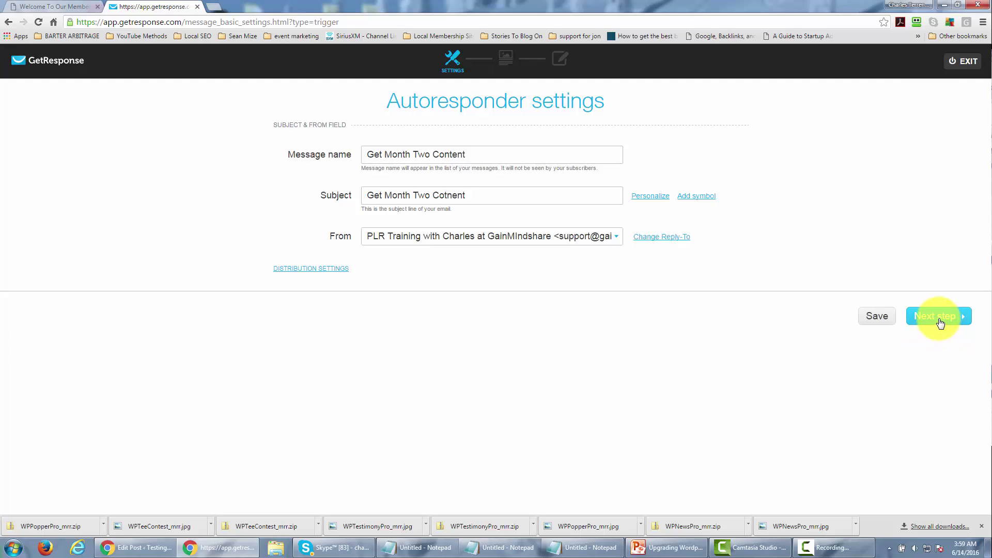
{"action": "left_click", "coordinate": [873, 317]}
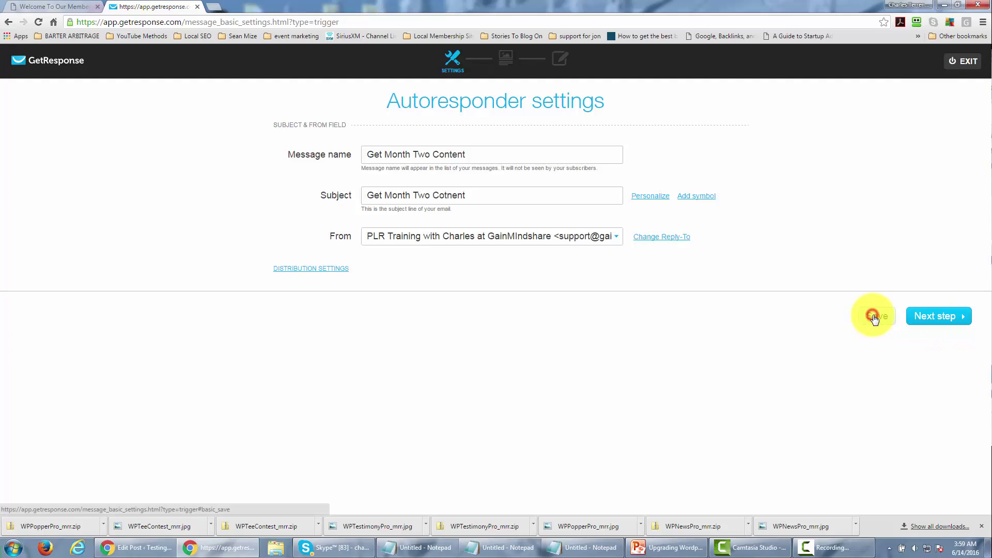
- Proceed to template selection and use the start-from-scratch "1 column-3" template for the email
{"action": "left_click", "coordinate": [923, 318]}
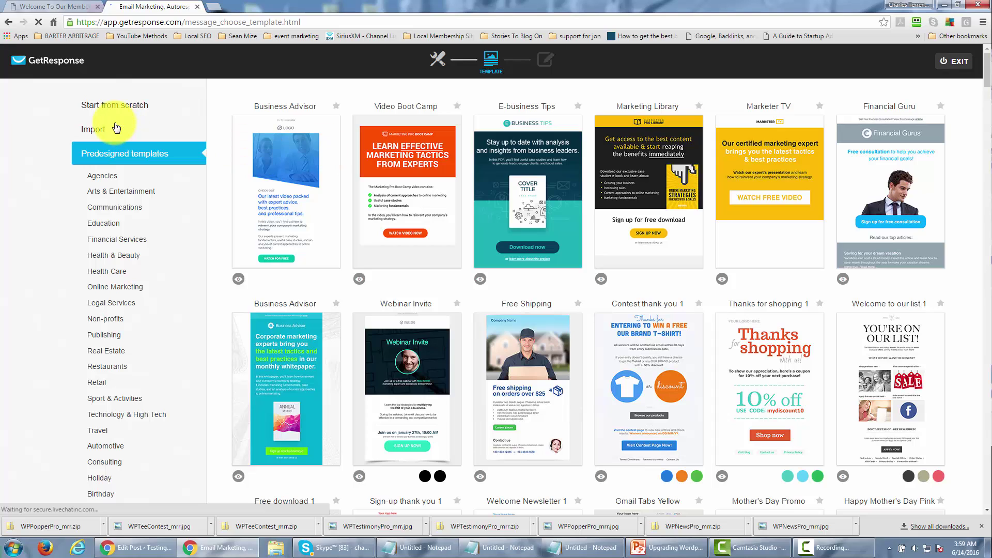
{"action": "left_click", "coordinate": [119, 108]}
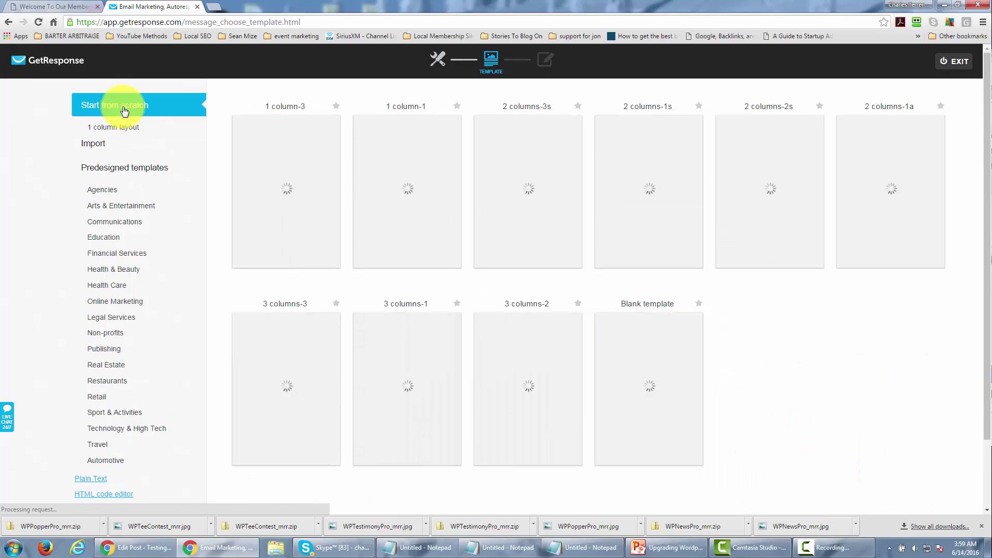
{"action": "left_click", "coordinate": [275, 190]}
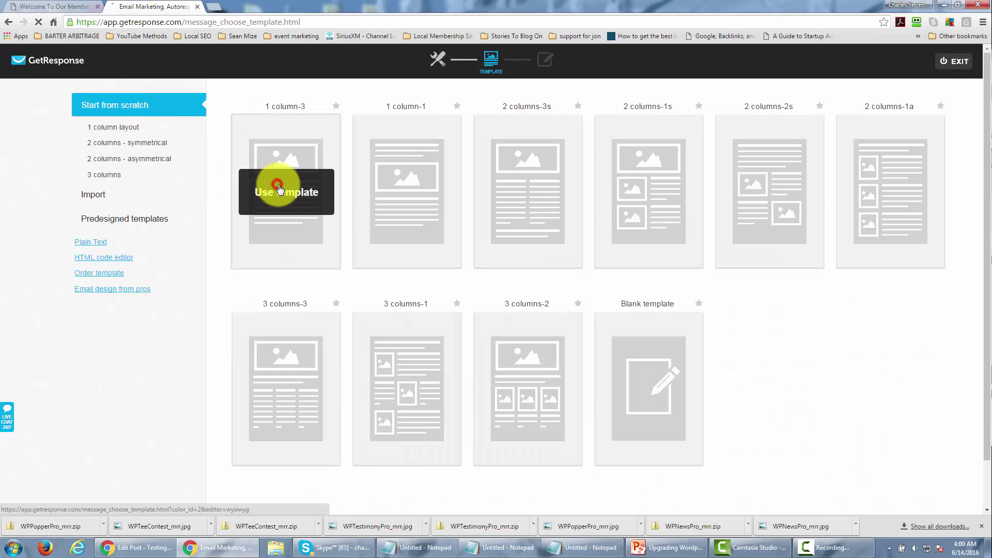
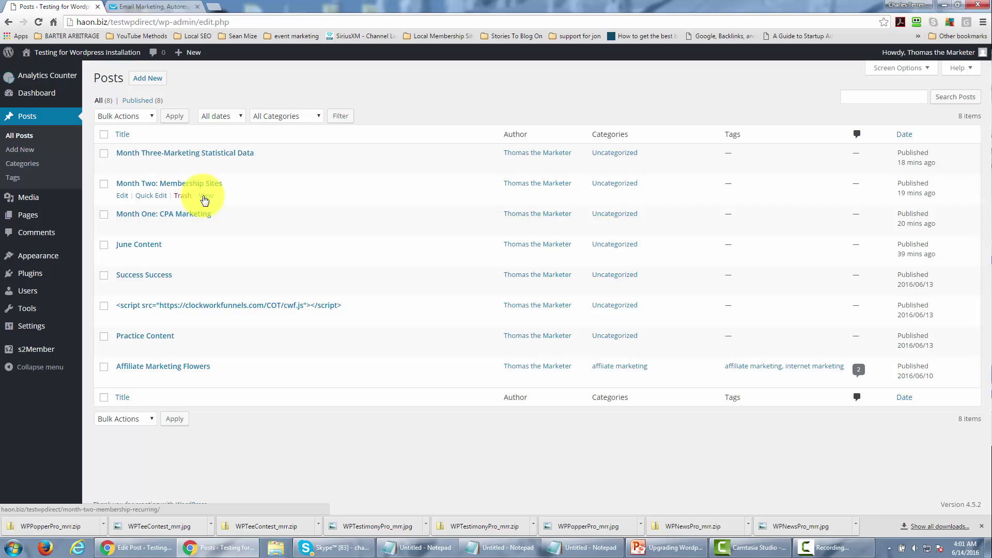
- Copy the view link address of the "Month Two: Membership Sites" post in WordPress and return to the GetResponse email
{"action": "right_click", "coordinate": [205, 200]}
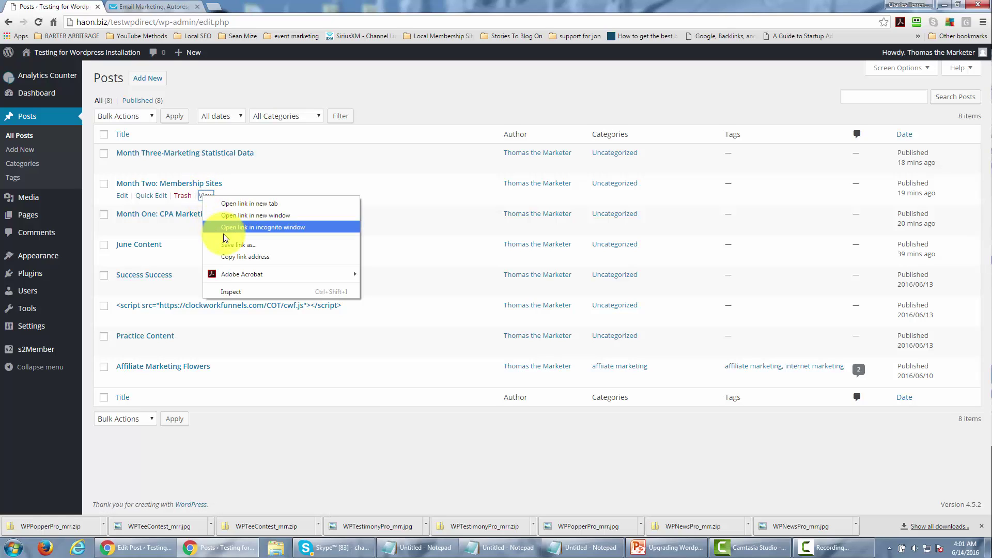
{"action": "left_click", "coordinate": [239, 257]}
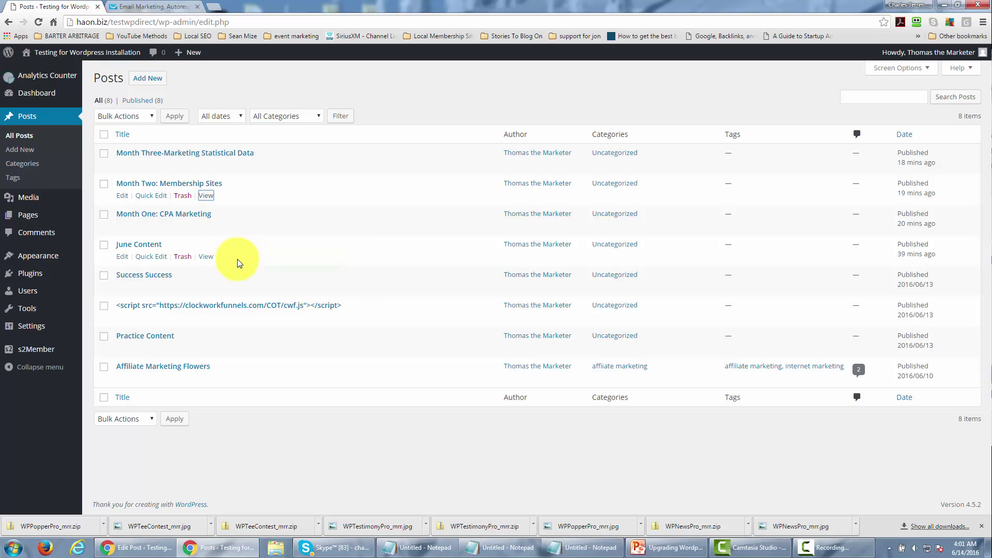
{"action": "left_click", "coordinate": [167, 5]}
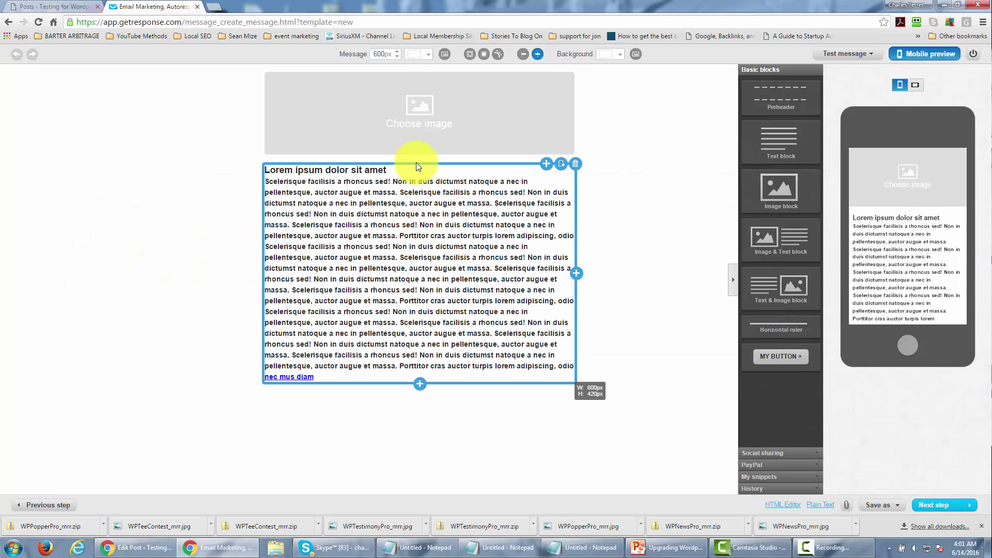
- Delete the placeholder text after its first four body lines and paste the Month Two post link in a new paragraph below
{"action": "left_click", "coordinate": [380, 213]}
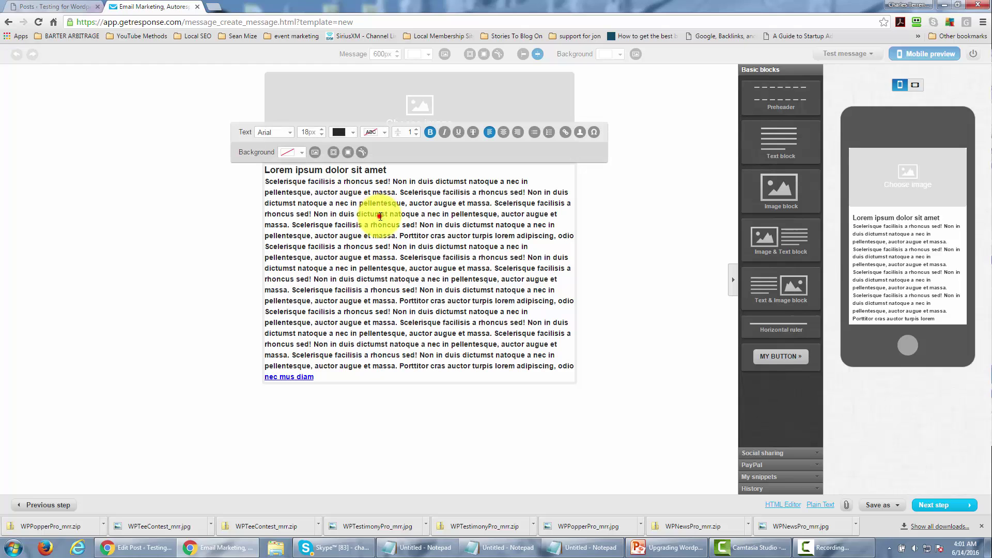
{"action": "left_click", "coordinate": [333, 374]}
{"action": "left_click_drag", "start_coordinate": [333, 374], "coordinate": [269, 221]}
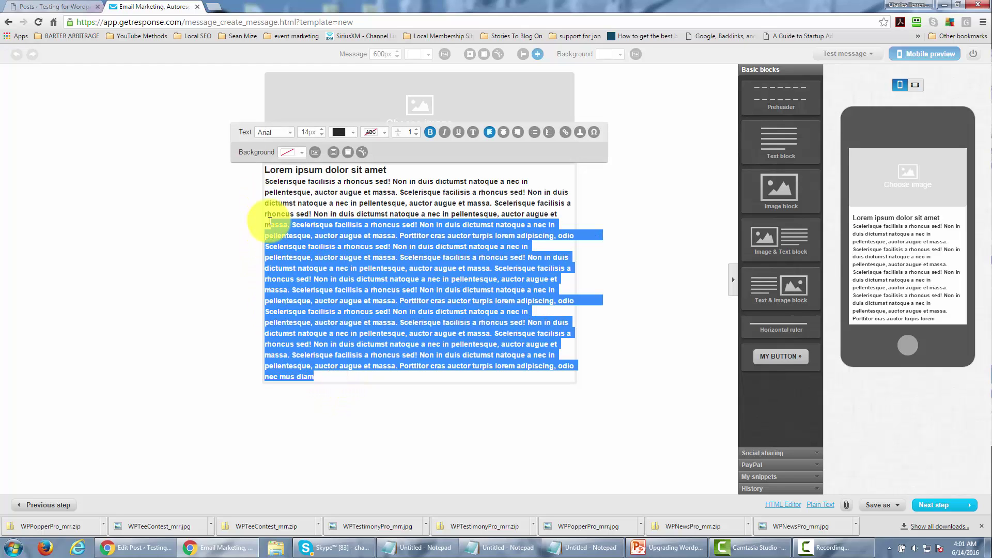
{"action": "key", "text": "BackSpace"}
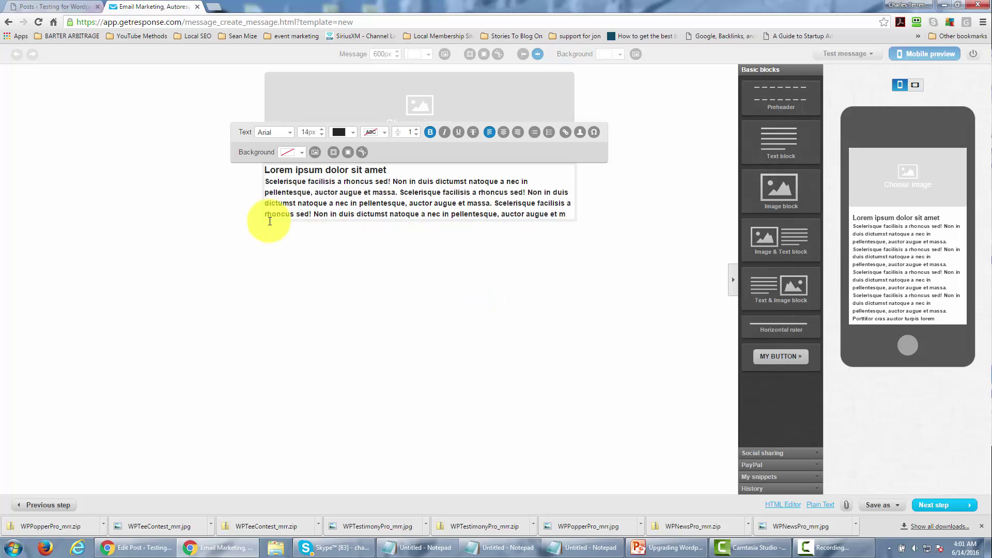
{"action": "key", "text": "Return"}
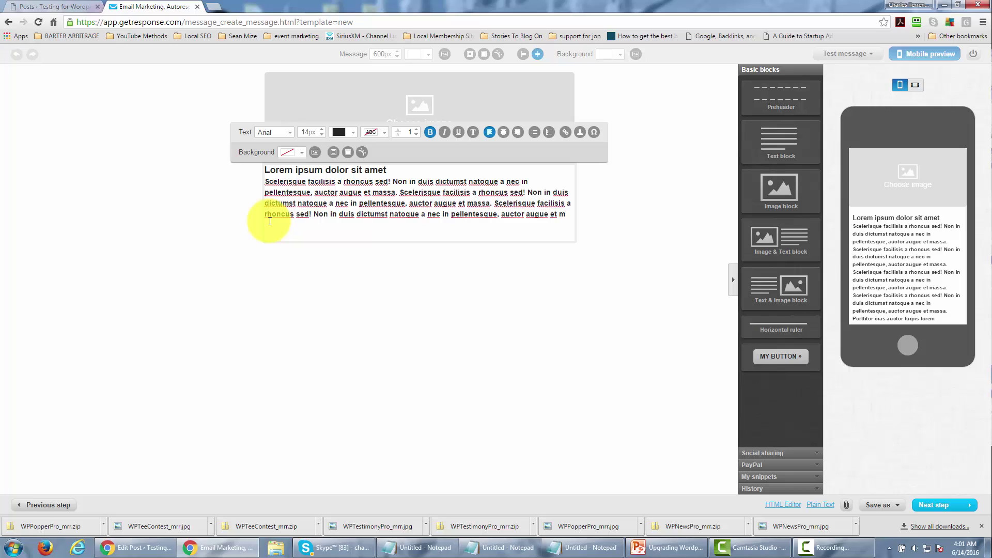
{"action": "key", "text": "ctrl+v"}
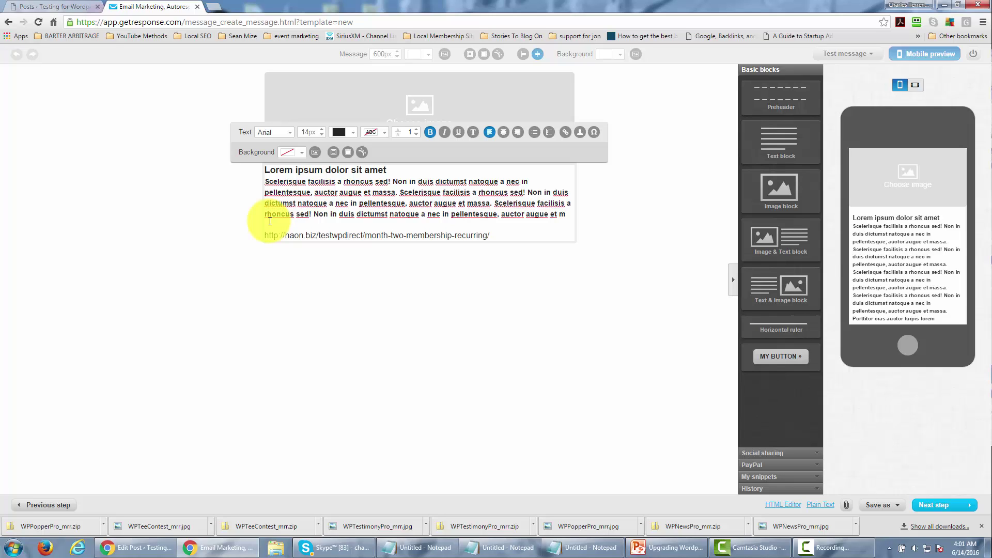
- Add a closing below the link with "Signed" and the sender's name on the following line
{"action": "key", "text": "Return"}
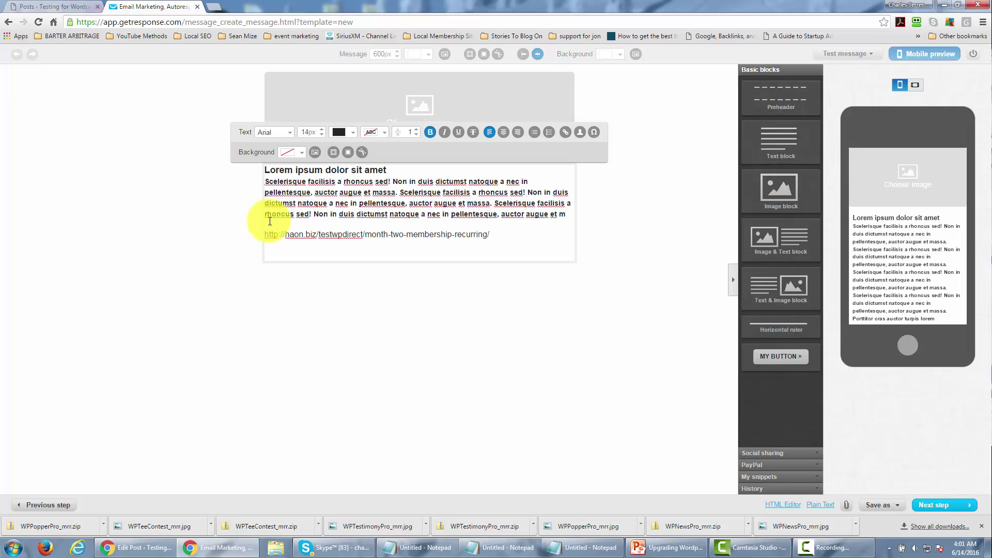
{"action": "type", "text": "Signed"}
{"action": "key", "text": "Return"}
{"action": "type", "text": "T"}
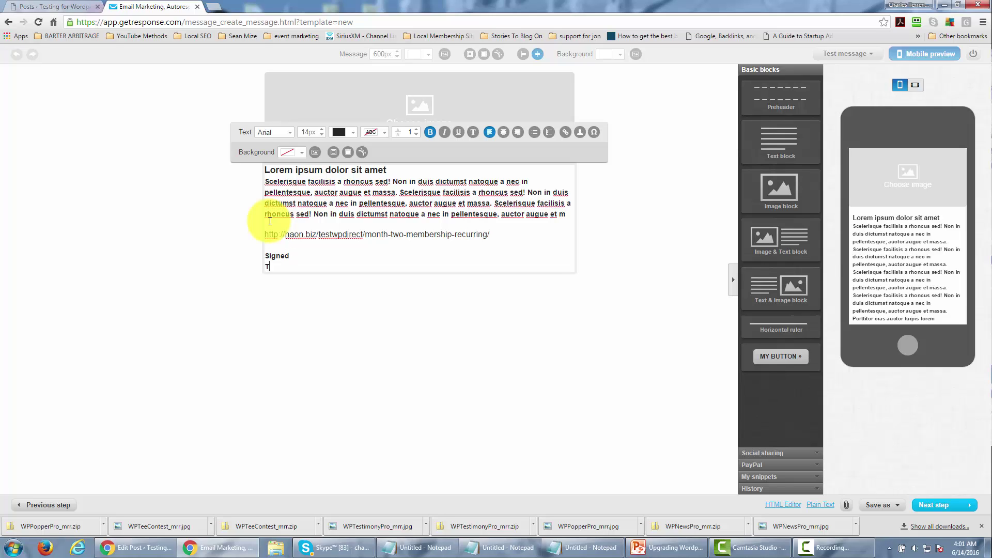
{"action": "type", "text": "homas th e Marketer"}
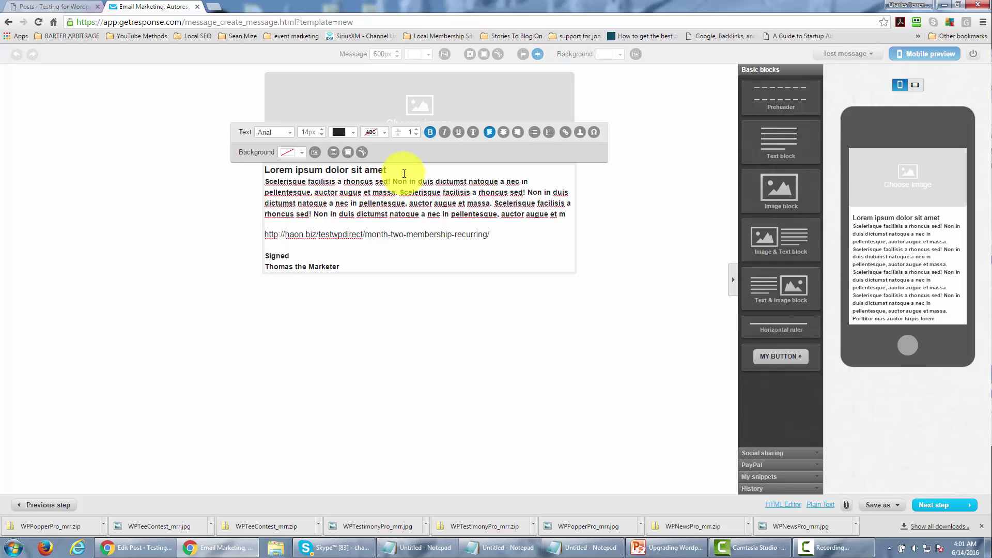
{"action": "left_click_drag", "start_coordinate": [388, 170], "coordinate": [228, 166]}
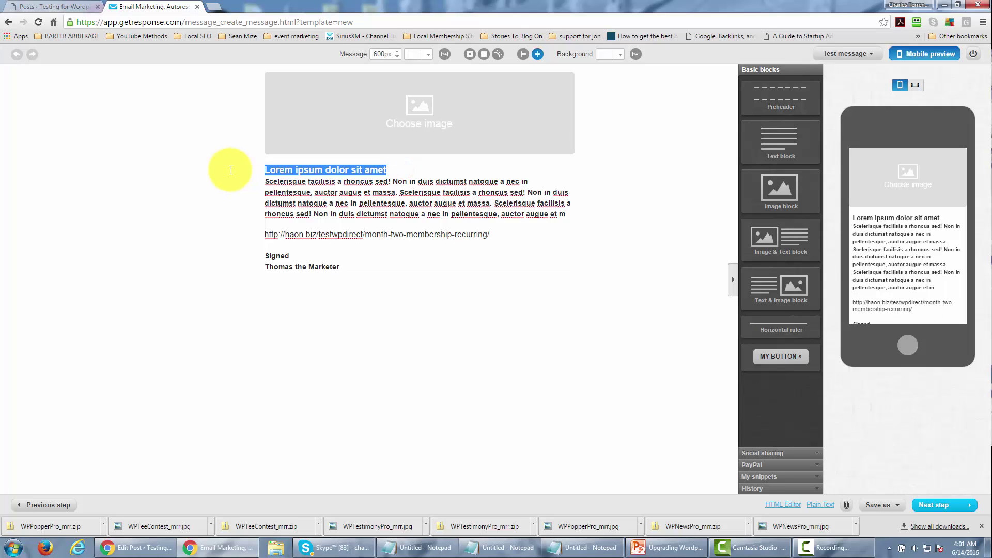
{"action": "left_click", "coordinate": [356, 198]}
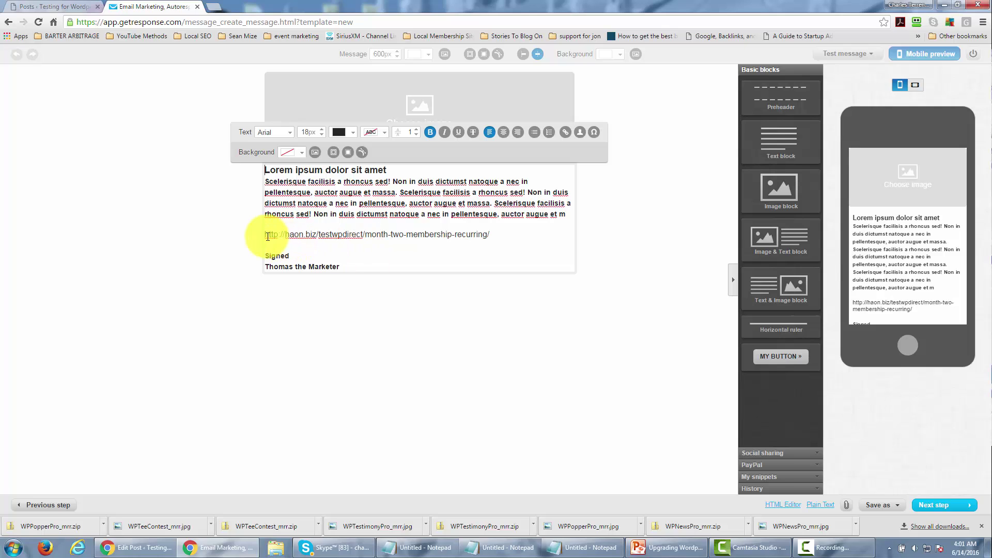
{"action": "left_click_drag", "start_coordinate": [267, 235], "coordinate": [492, 235]}
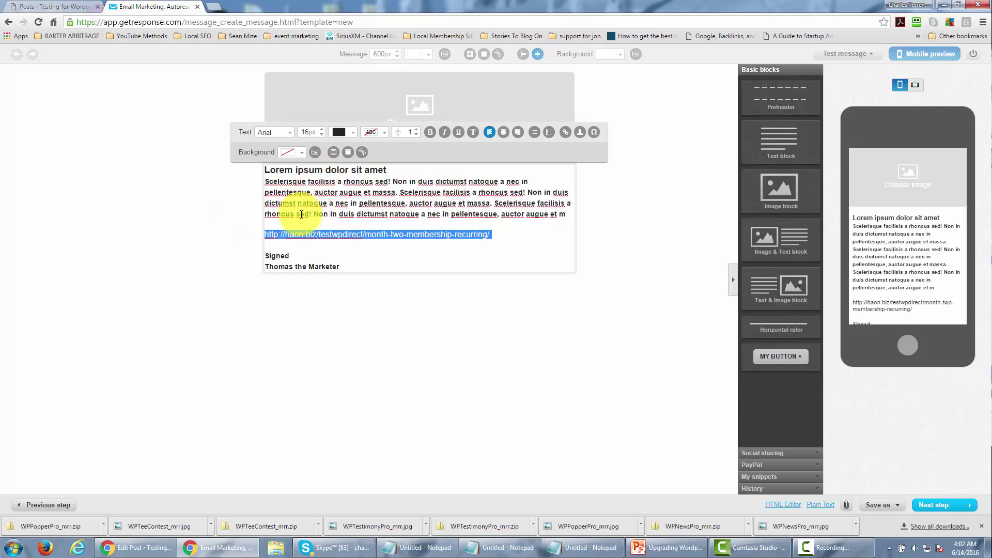
{"action": "left_click", "coordinate": [926, 506]}
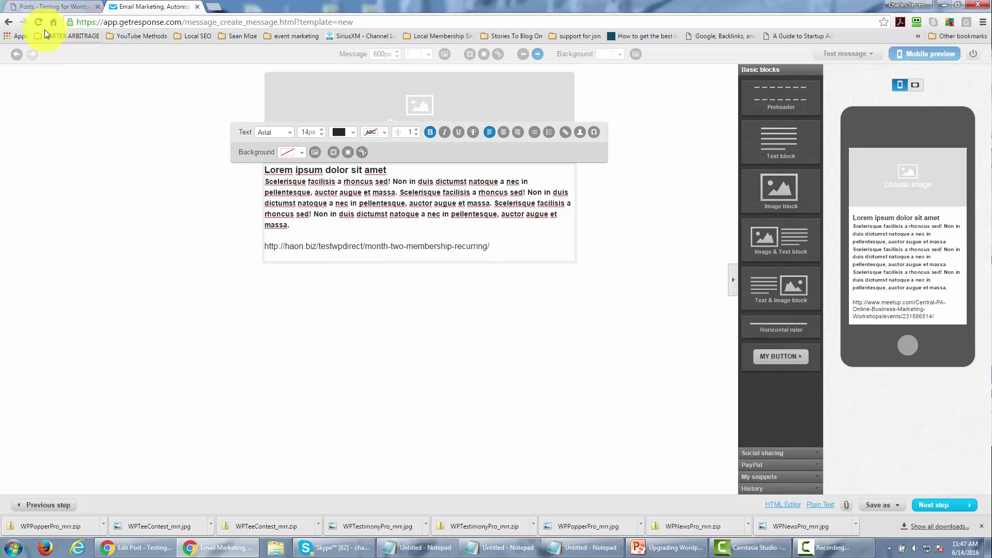
- Copy the view link address of the "Month Three-Marketing Statistical Data" post in WordPress and return to the GetResponse email
{"action": "left_click", "coordinate": [51, 7]}
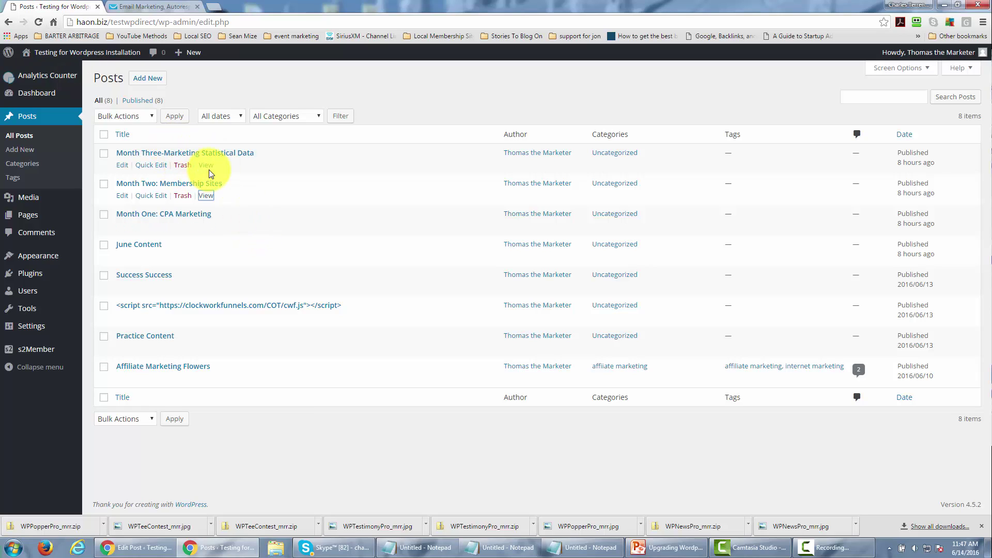
{"action": "right_click", "coordinate": [208, 167]}
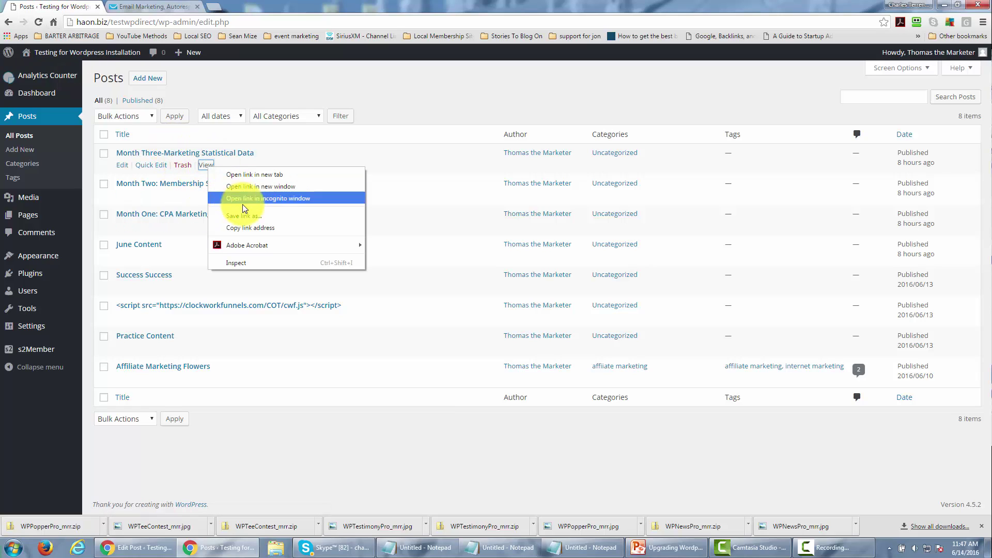
{"action": "left_click", "coordinate": [249, 225]}
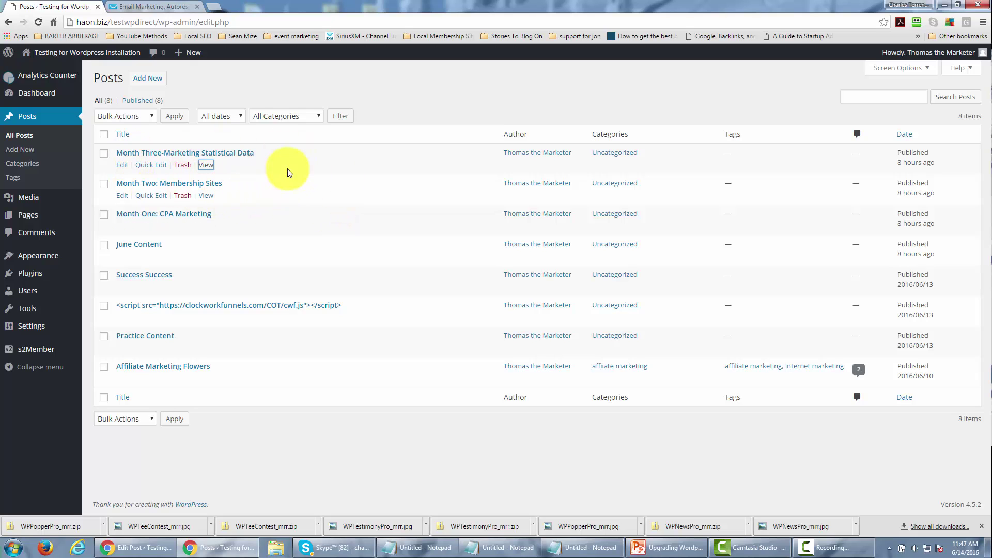
{"action": "left_click", "coordinate": [155, 7]}
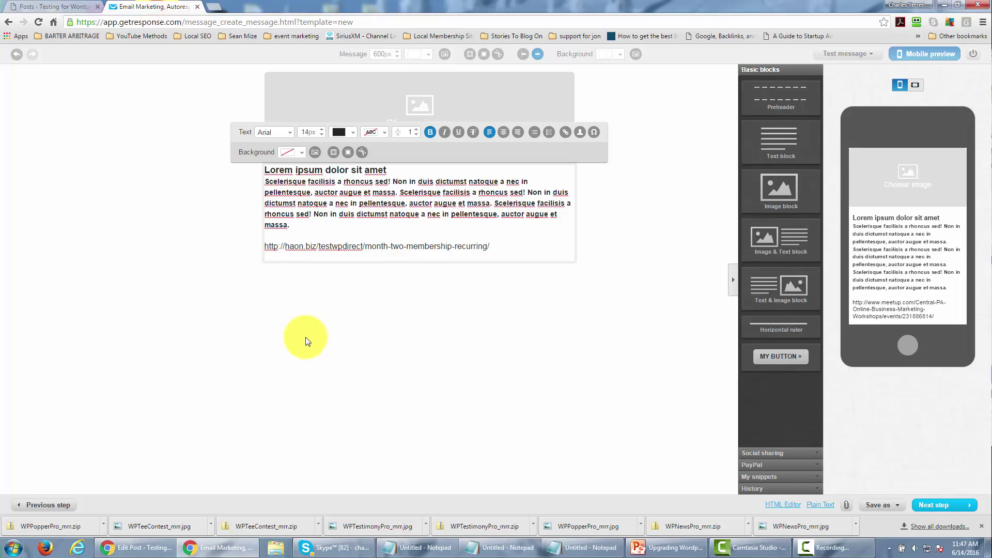
- Open the save-as options for the autoresponder email
{"action": "left_click", "coordinate": [877, 506]}
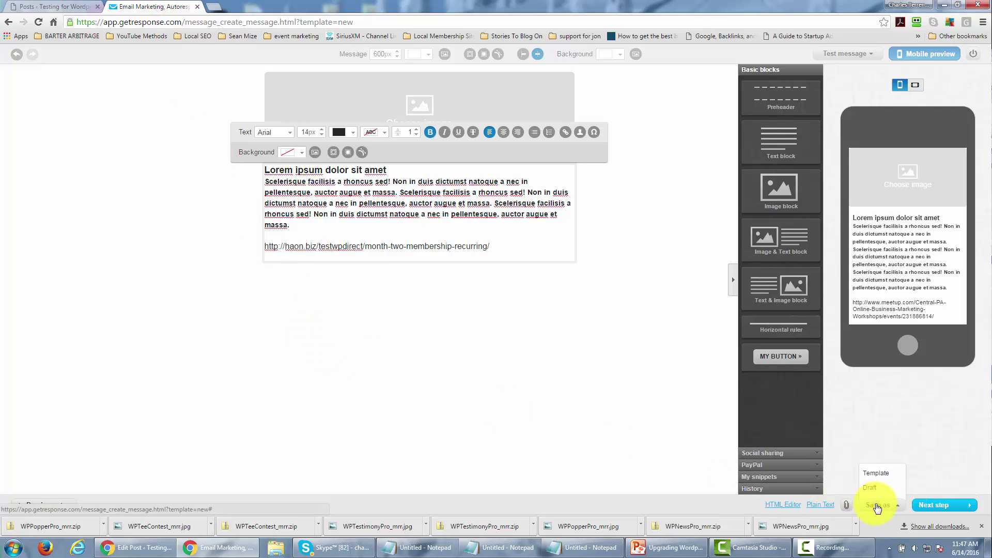